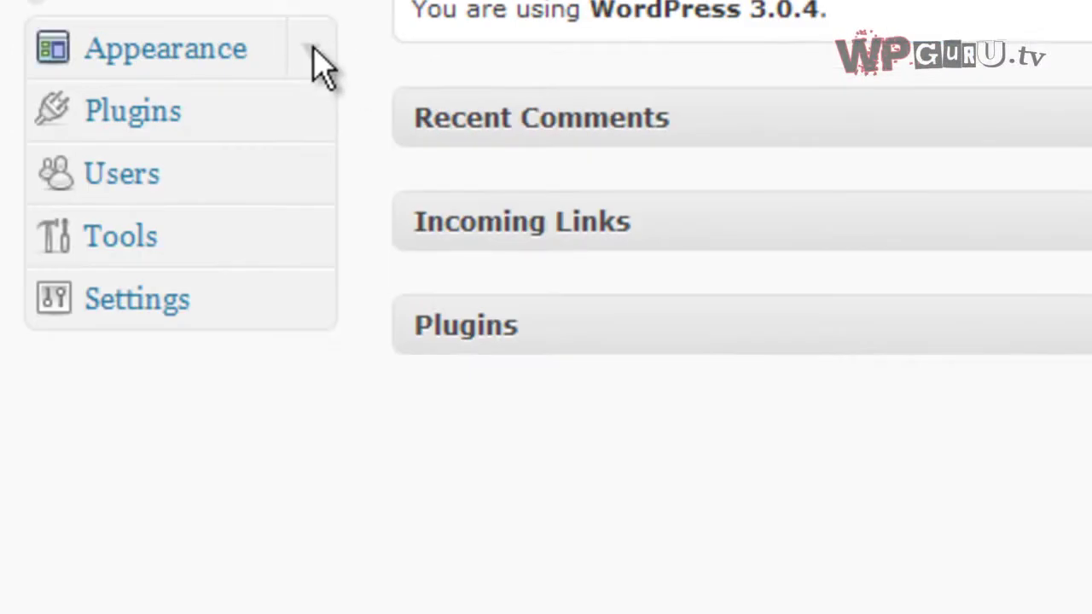
Step: Open the Widgets management page and inspect the live site's sidebar and the contents of the Secondary Widget Area
click(313, 48)
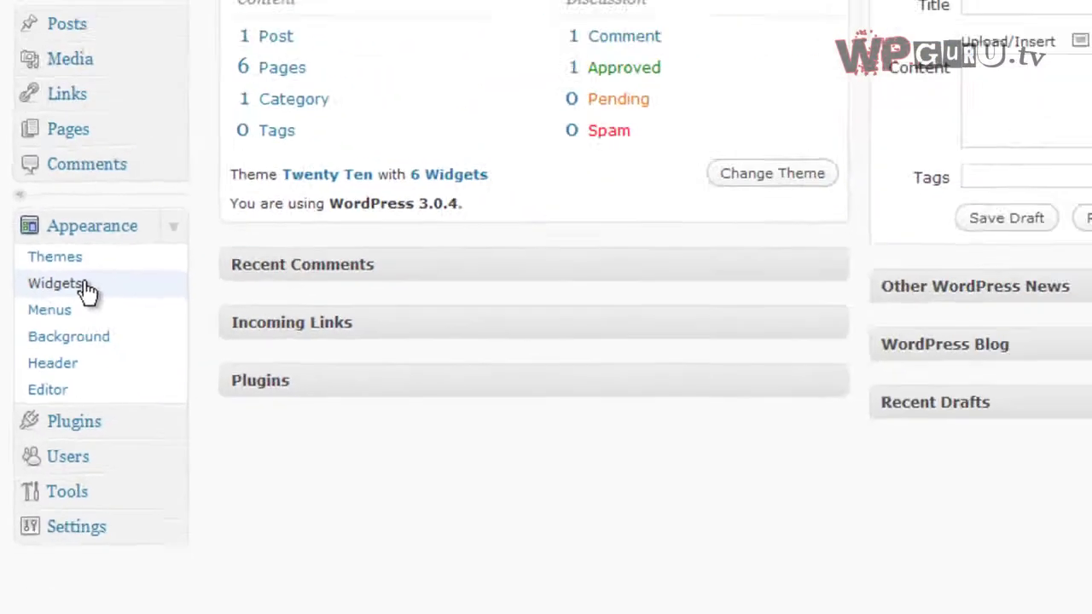
click(56, 284)
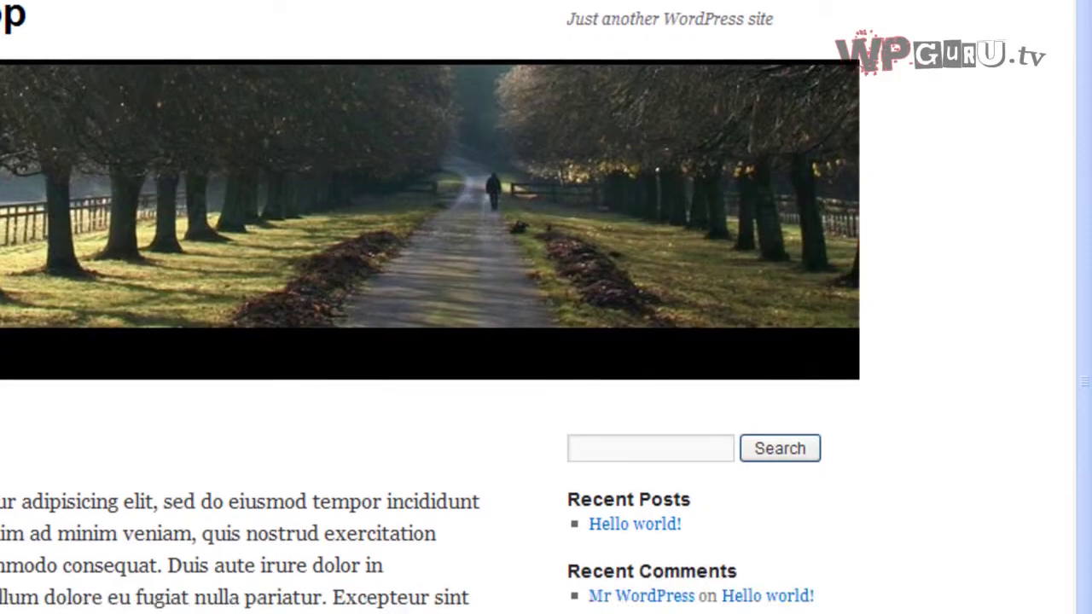
scroll(546, 308, down, 4)
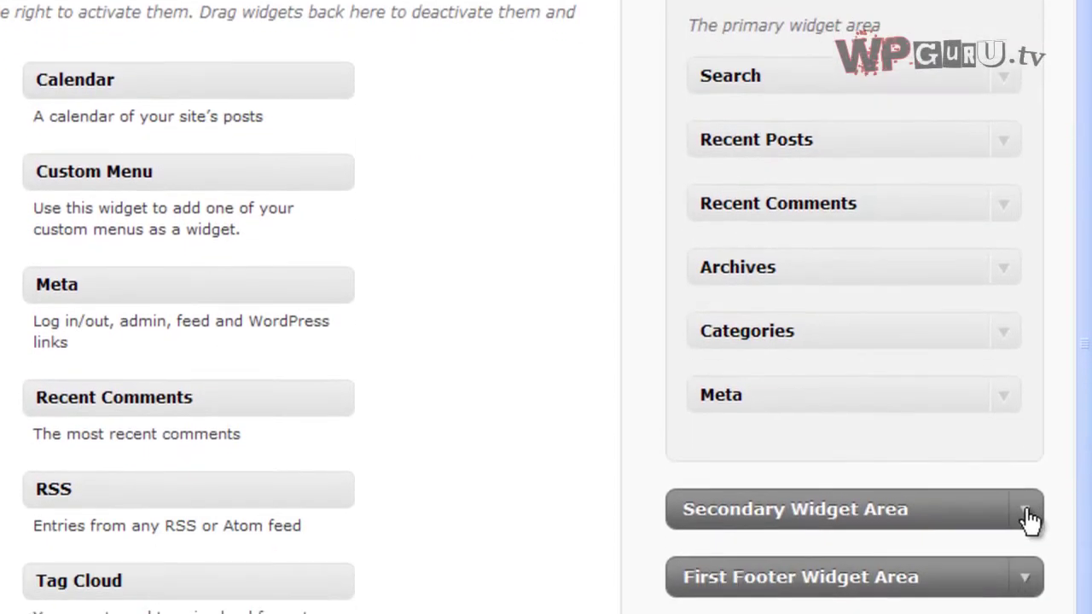
click(1026, 495)
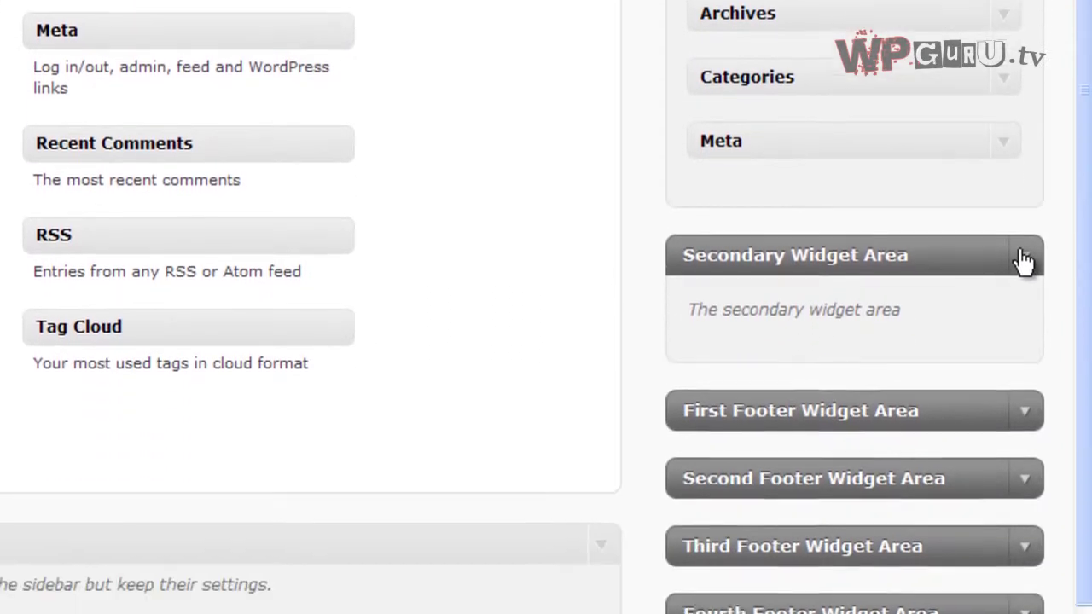
click(1024, 492)
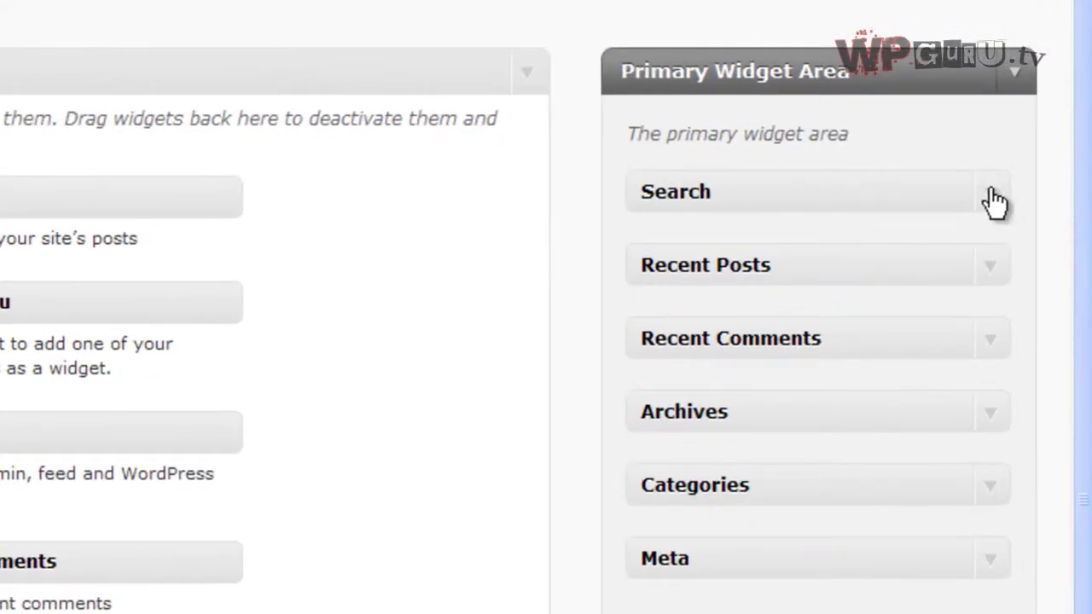
Step: Delete the Search widget from the Primary Widget Area and reload the live site
click(991, 193)
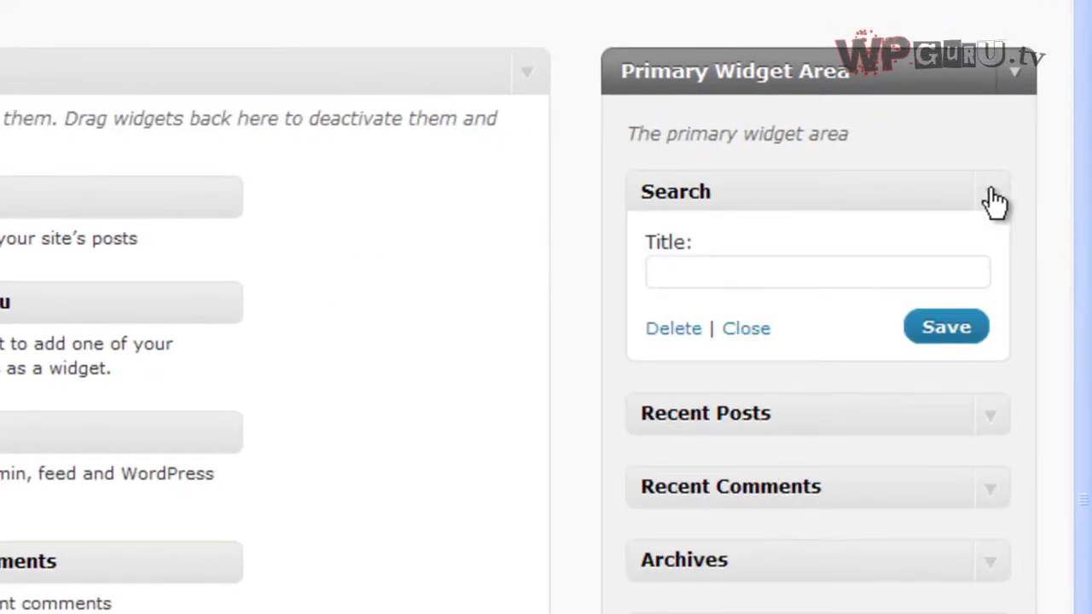
click(675, 335)
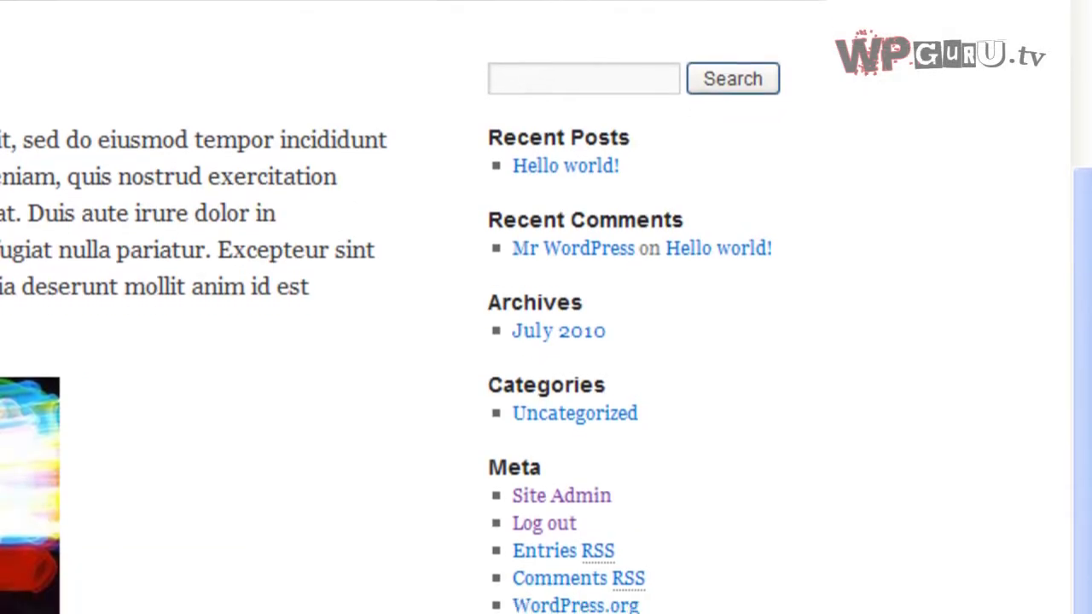
scroll(536, 307, up, 3)
key(F5)
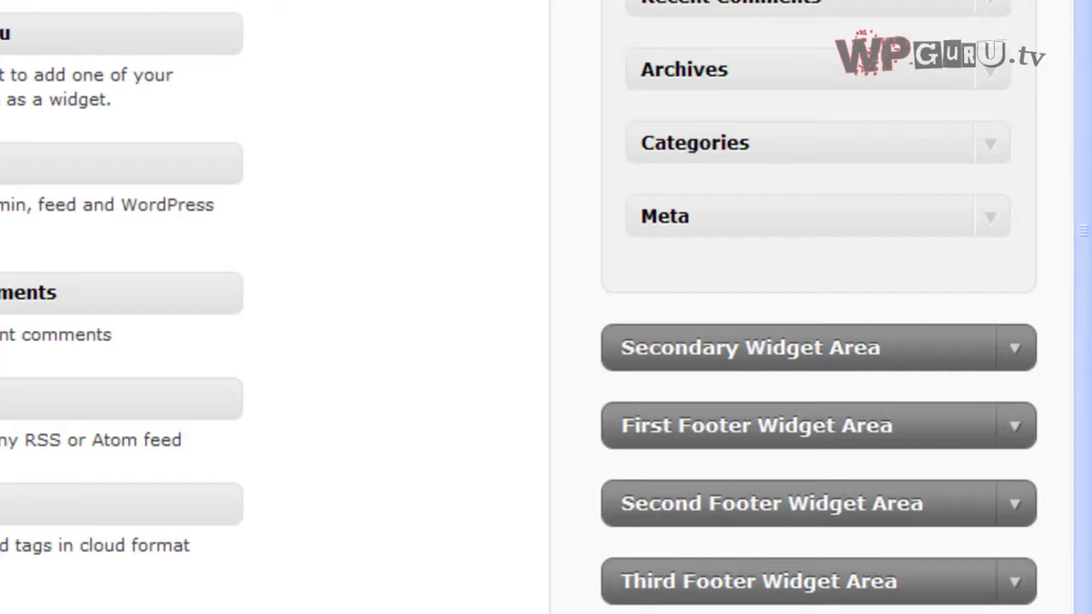
Step: Delete the Recent Comments, Archives, Categories and Recent Posts widgets from the Primary Widget Area, leaving only Meta, and check the live site
scroll(842, 377, up, 4)
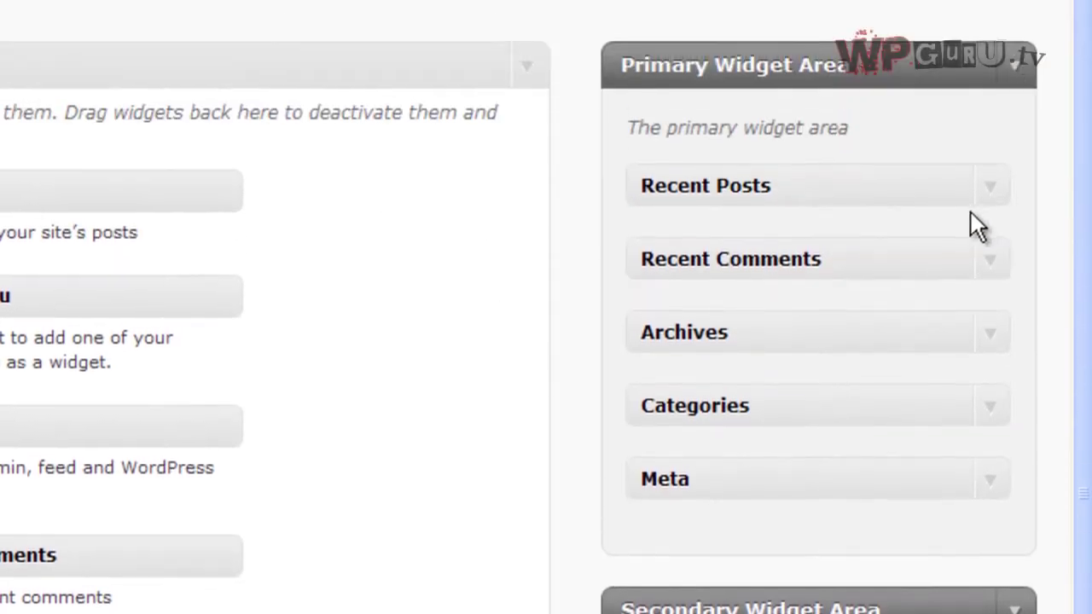
click(987, 267)
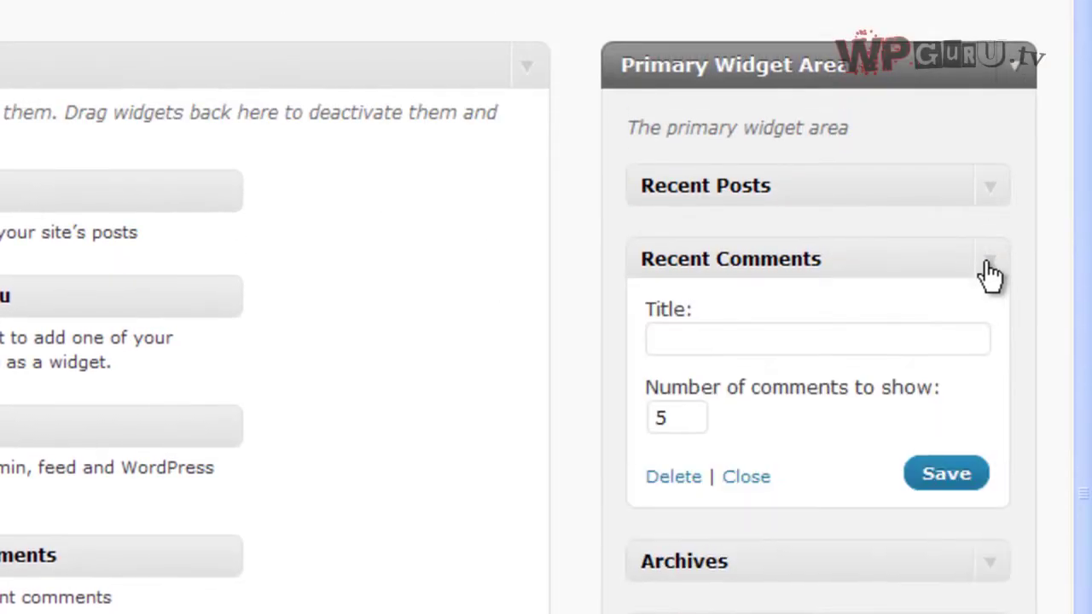
click(671, 480)
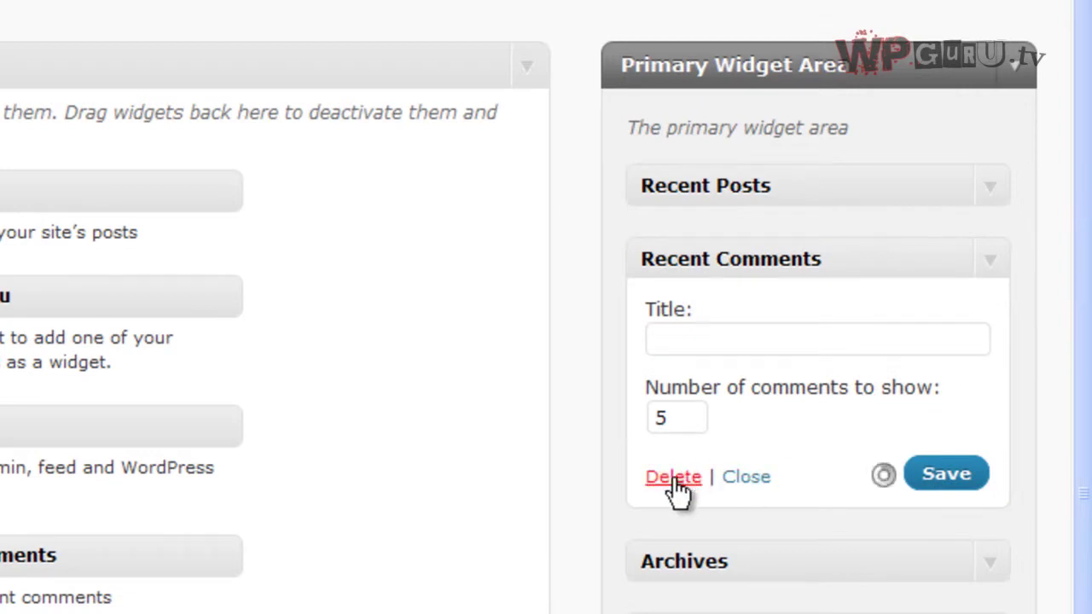
click(987, 266)
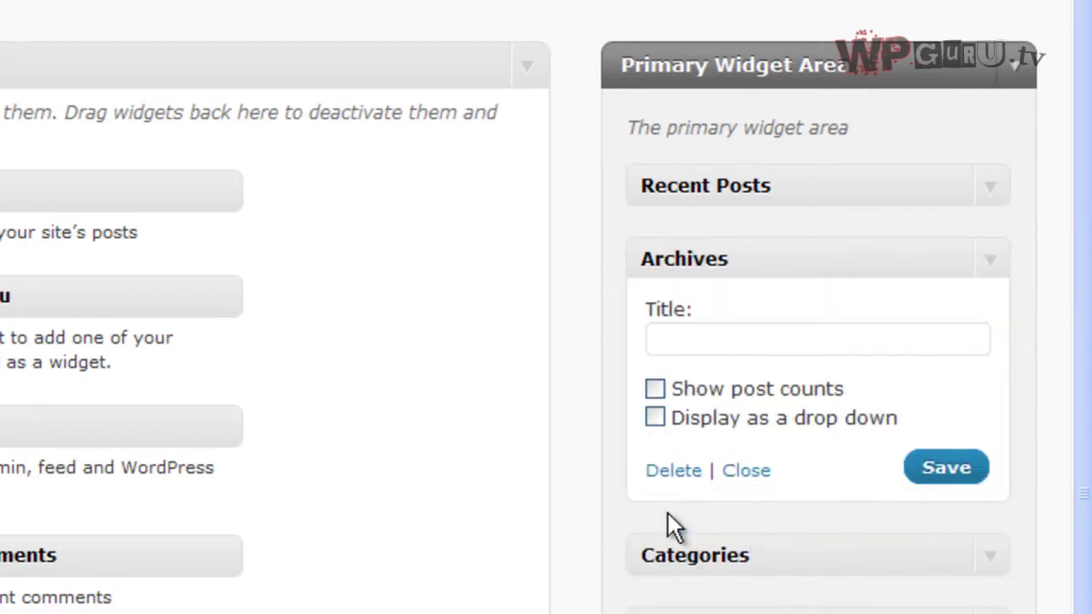
click(671, 479)
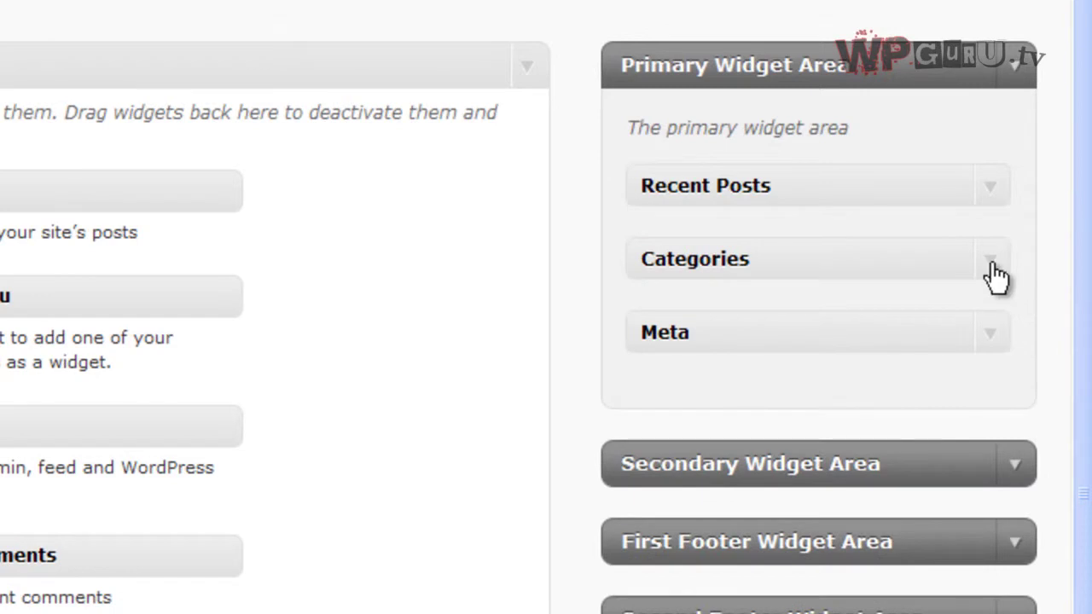
click(987, 264)
click(673, 498)
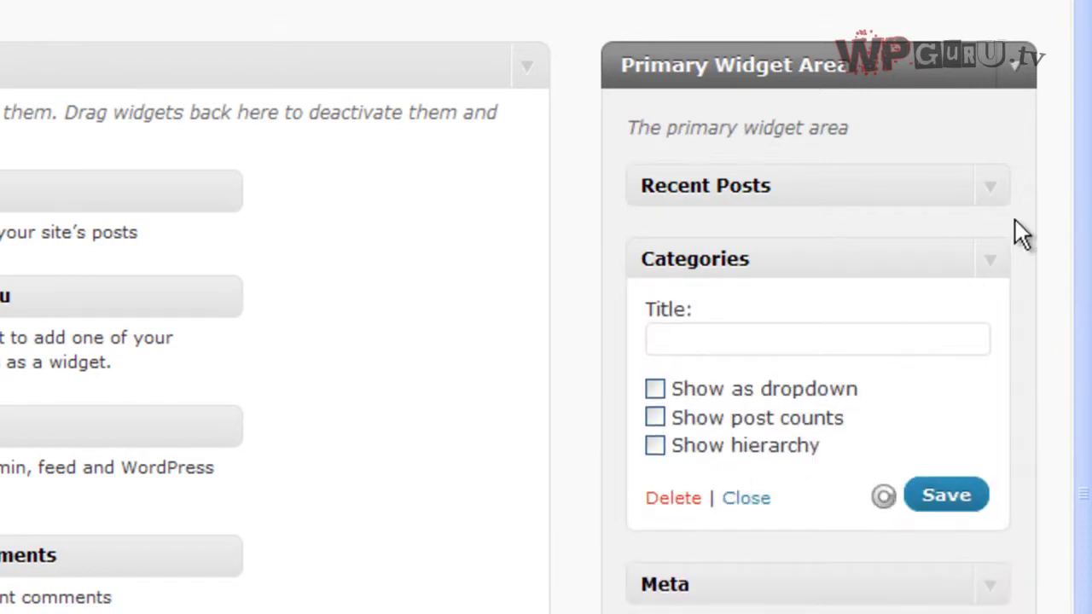
click(994, 188)
click(689, 380)
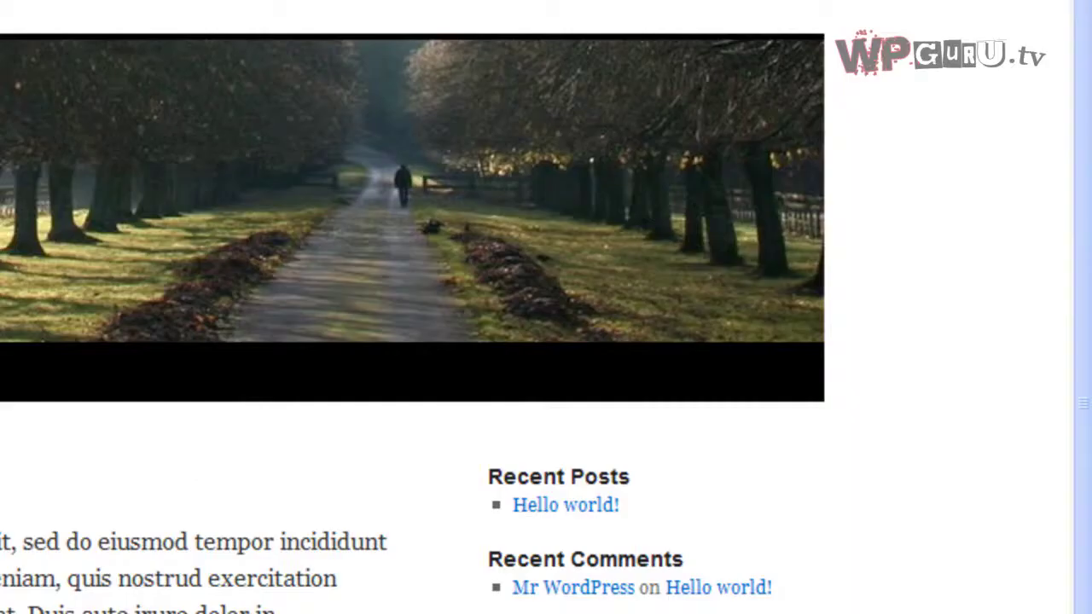
scroll(546, 307, down, 5)
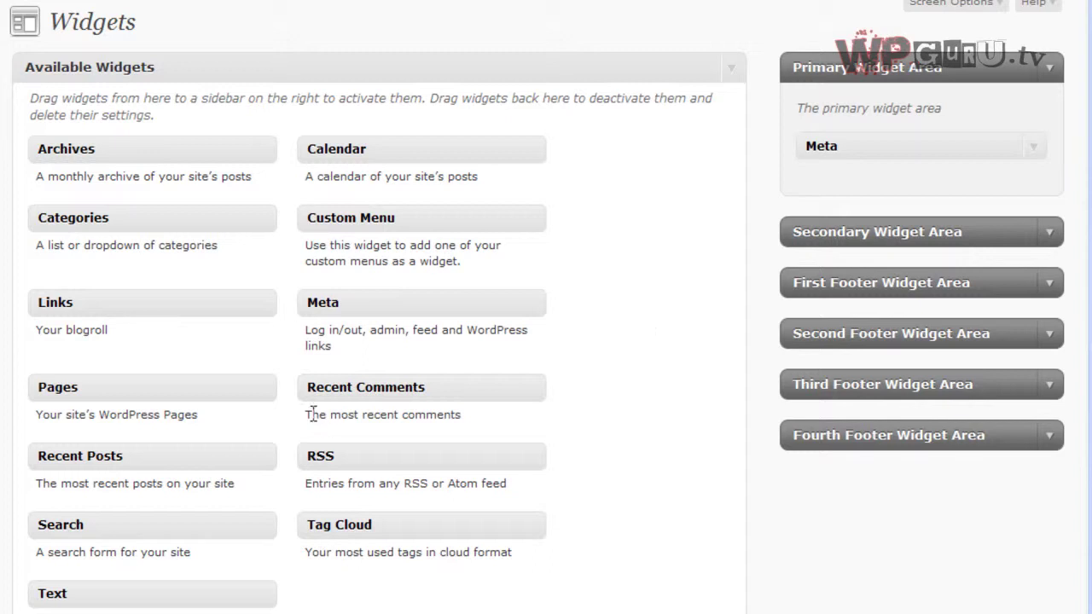
Step: Add a Links widget above Meta in the Primary Widget Area, save it and reload the live site
drag(187, 305, 945, 151)
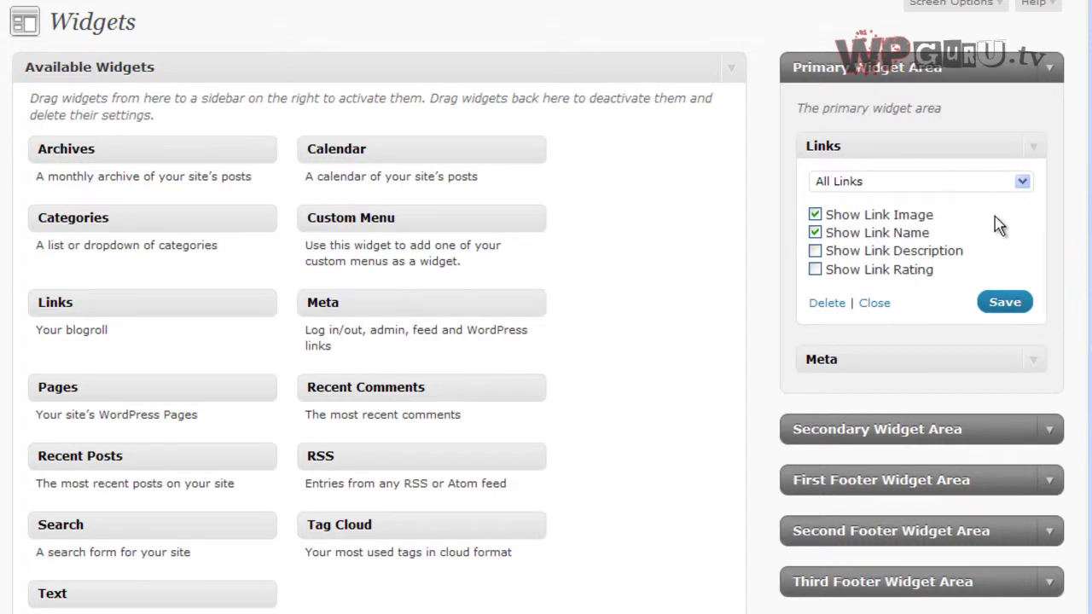
click(1004, 302)
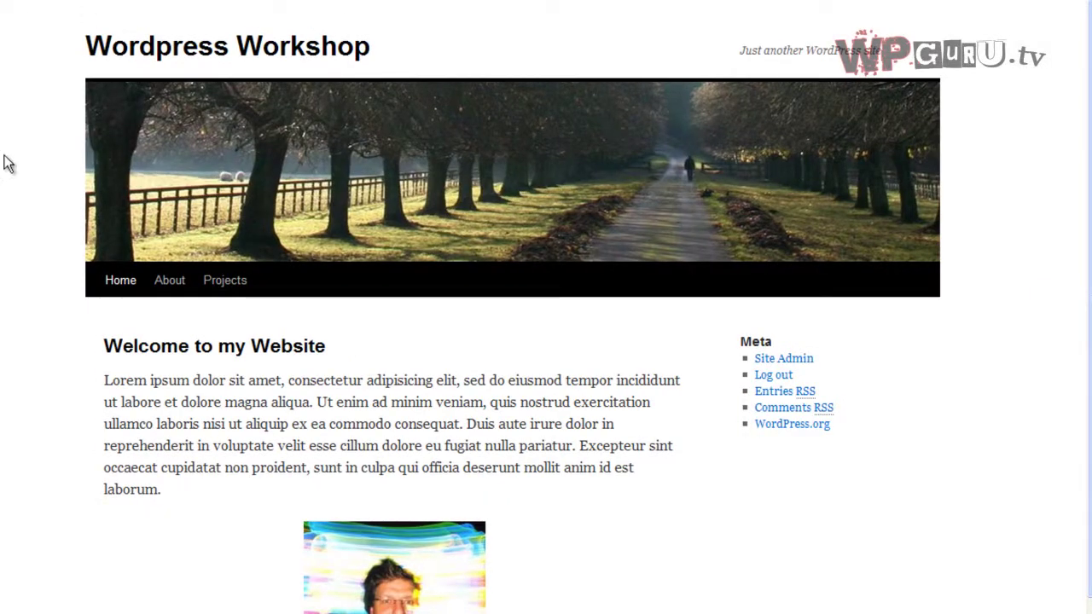
key(F5)
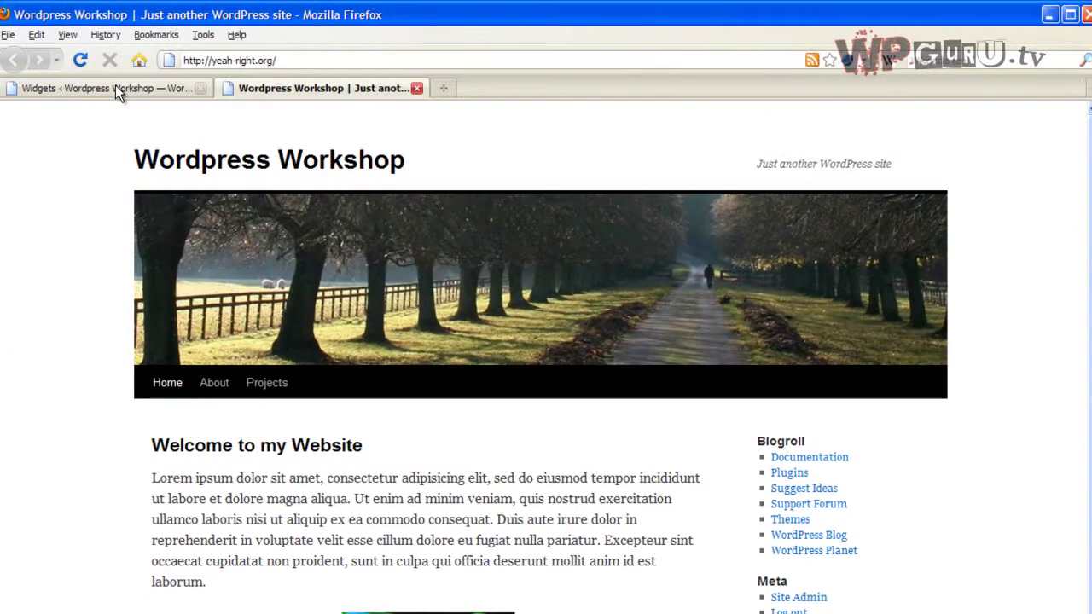
Step: Add a Pages widget above Links in the Primary Widget Area, title it Anything, keep sorting by page title, and save it
click(117, 88)
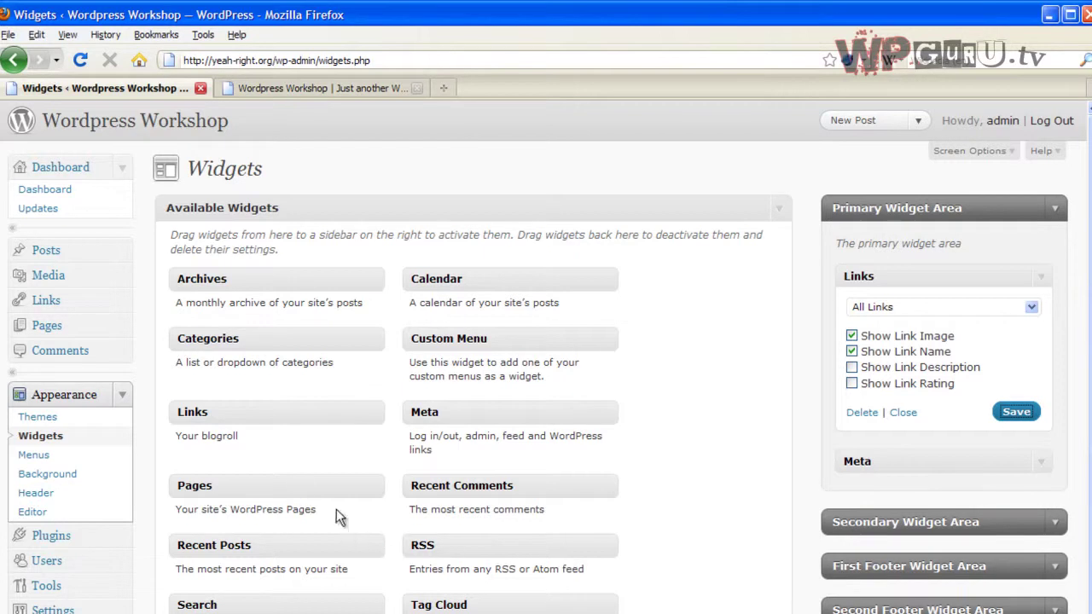
drag(290, 486, 957, 276)
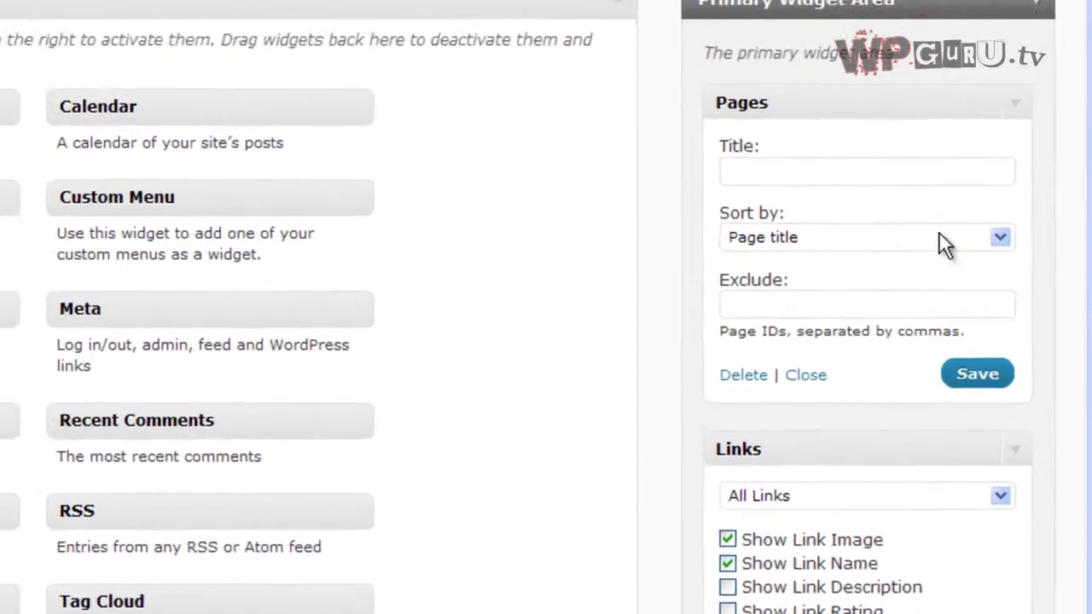
click(959, 321)
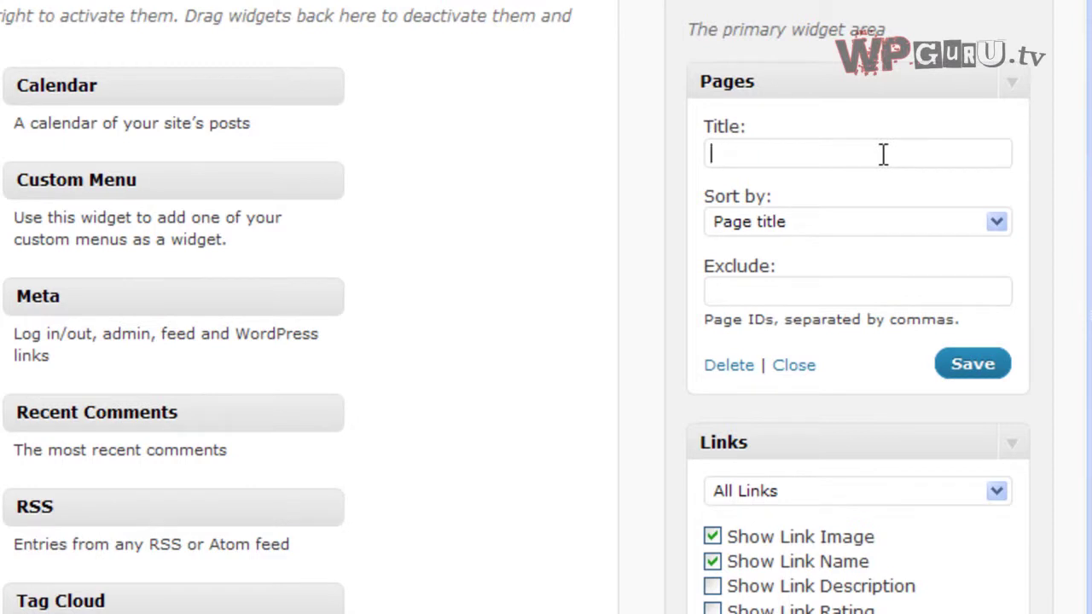
text(Anything)
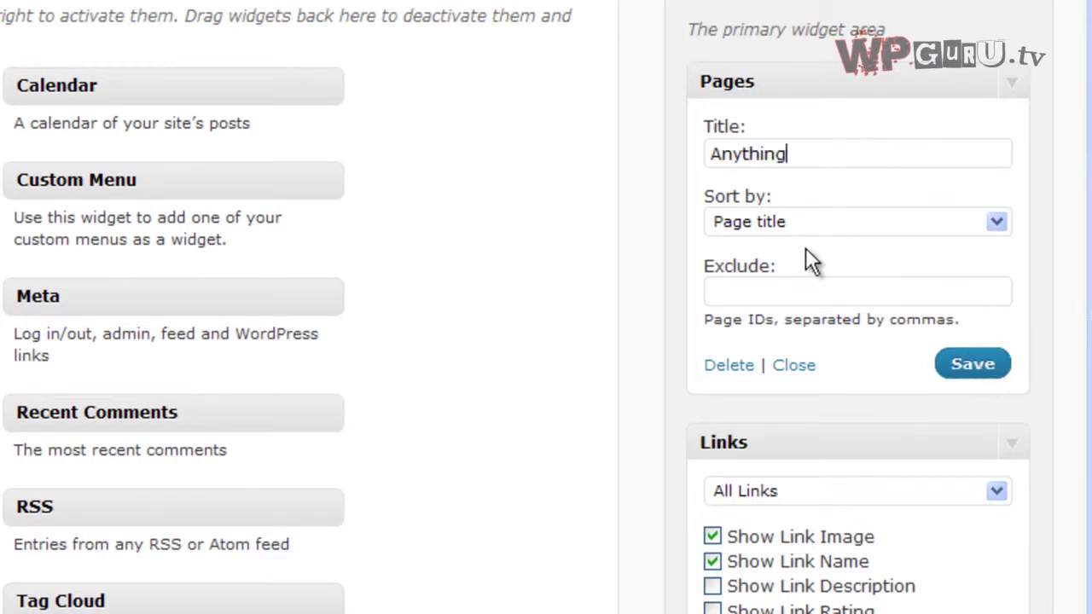
click(994, 222)
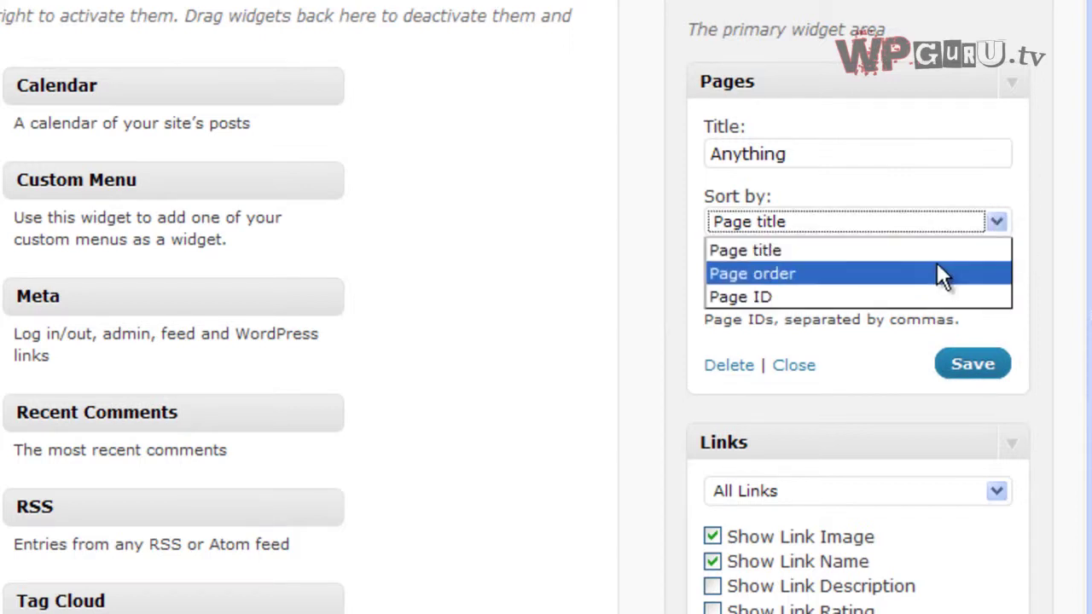
click(1034, 246)
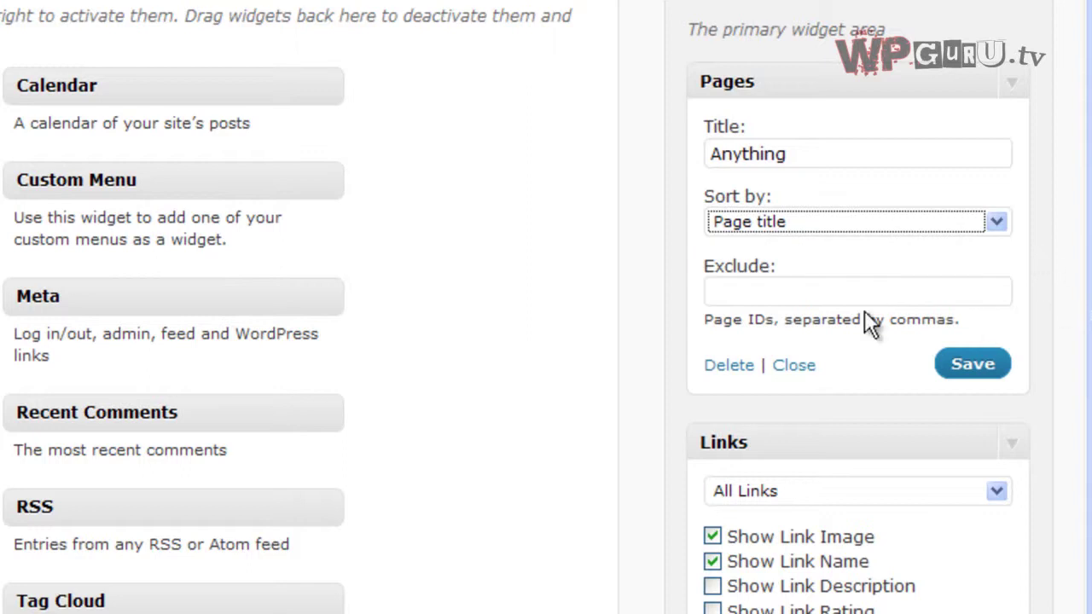
click(842, 283)
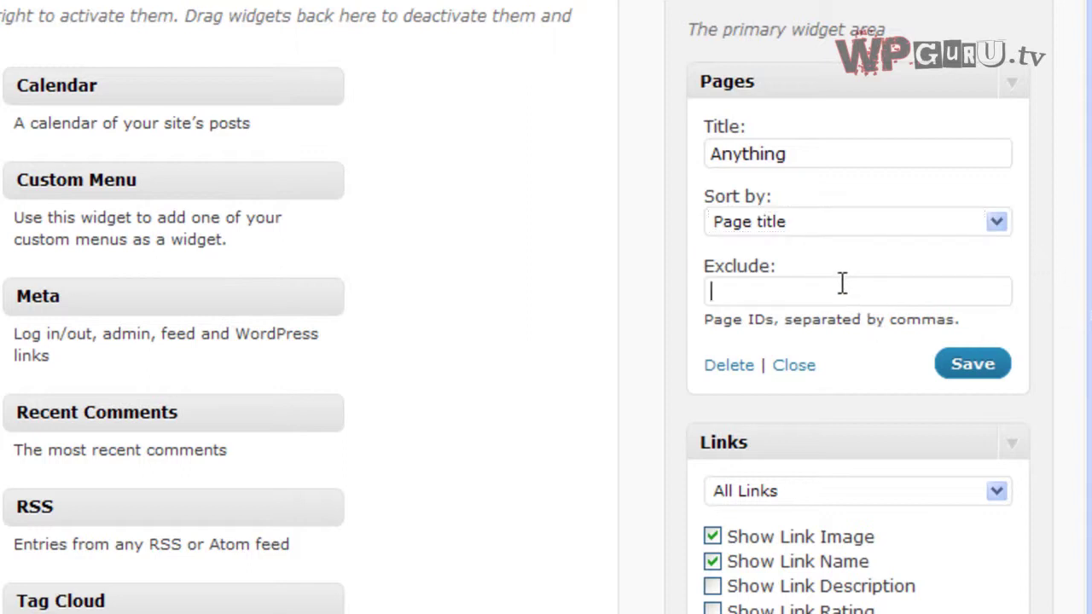
click(962, 374)
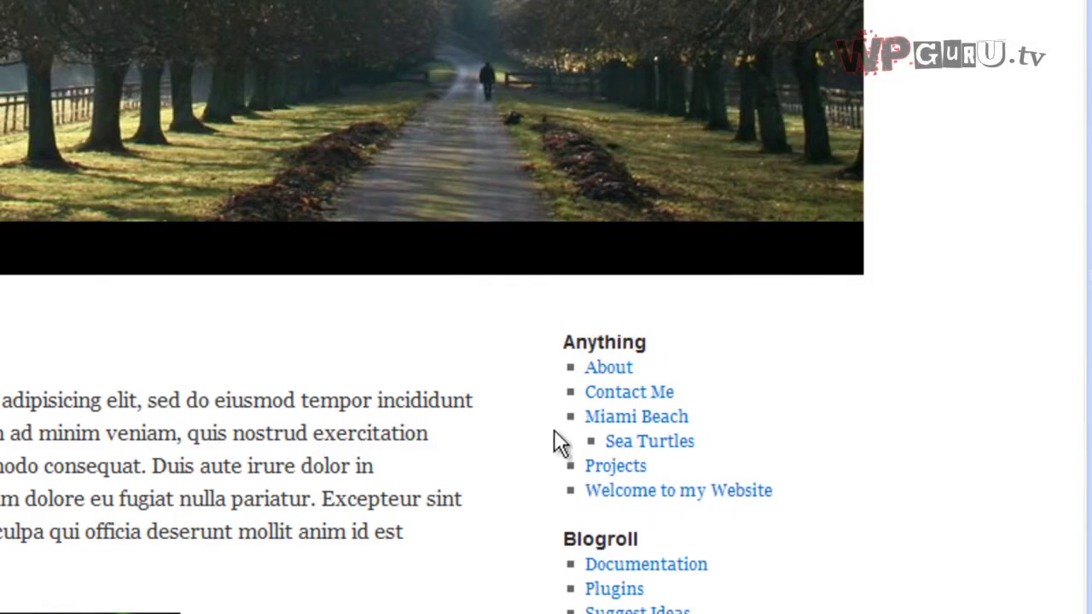
Step: Check the sidebar's page list on the live site and delete the Pages widget from the Primary Widget Area
scroll(793, 580, down, 3)
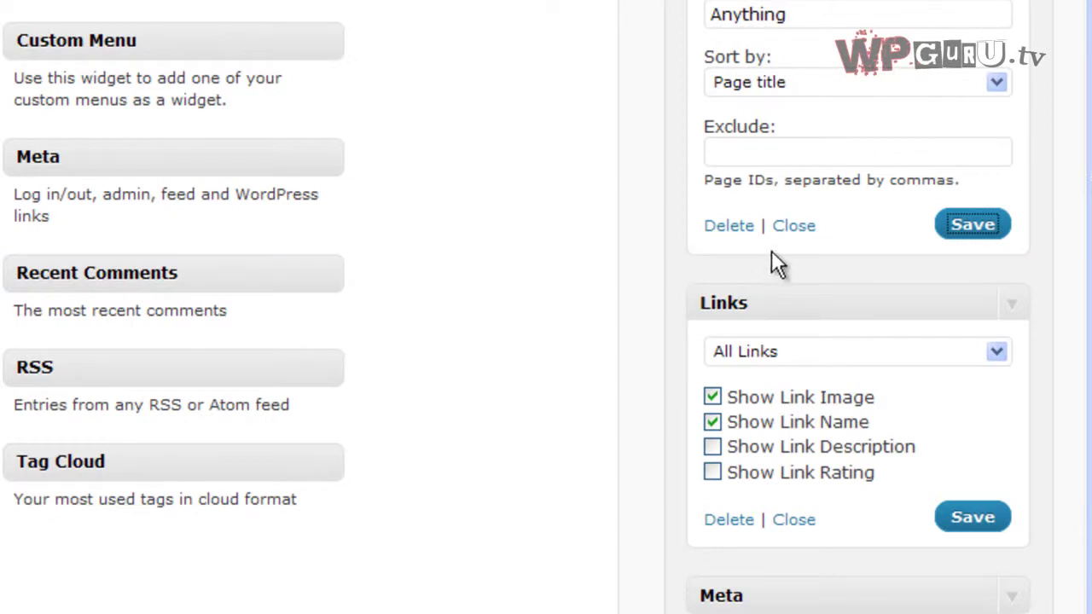
click(737, 230)
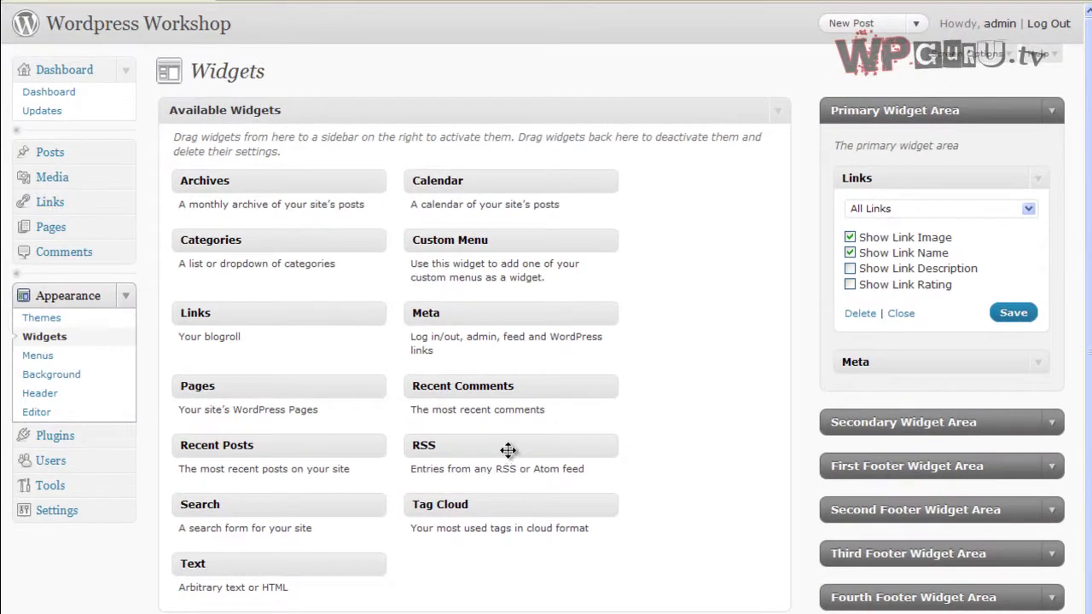
Step: Add an RSS widget below Meta in the Primary Widget Area and open wpguru.co.uk in a new browser tab
drag(508, 449, 941, 411)
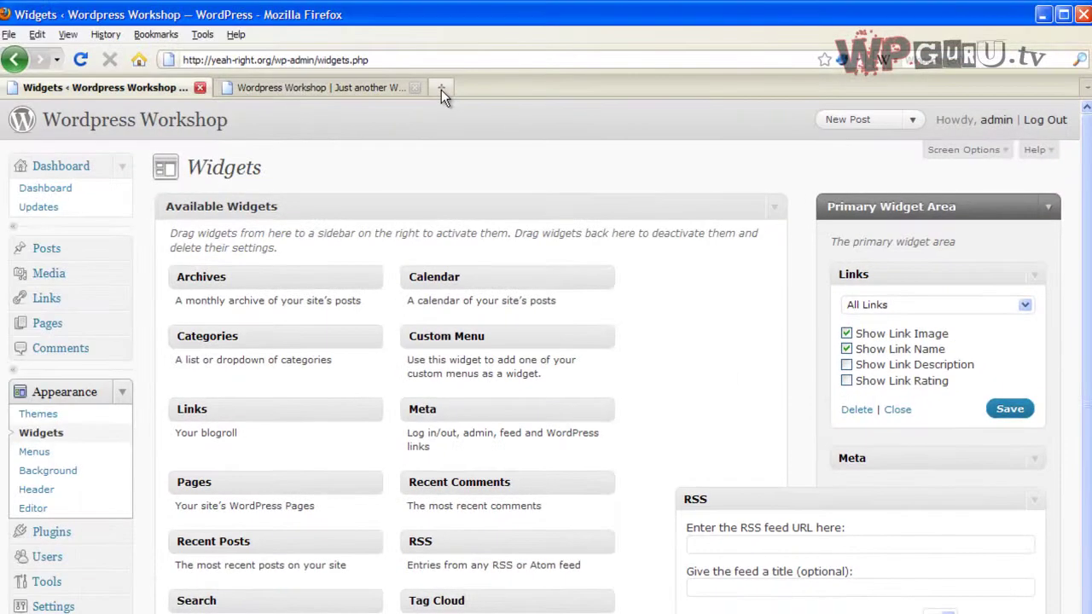
click(441, 89)
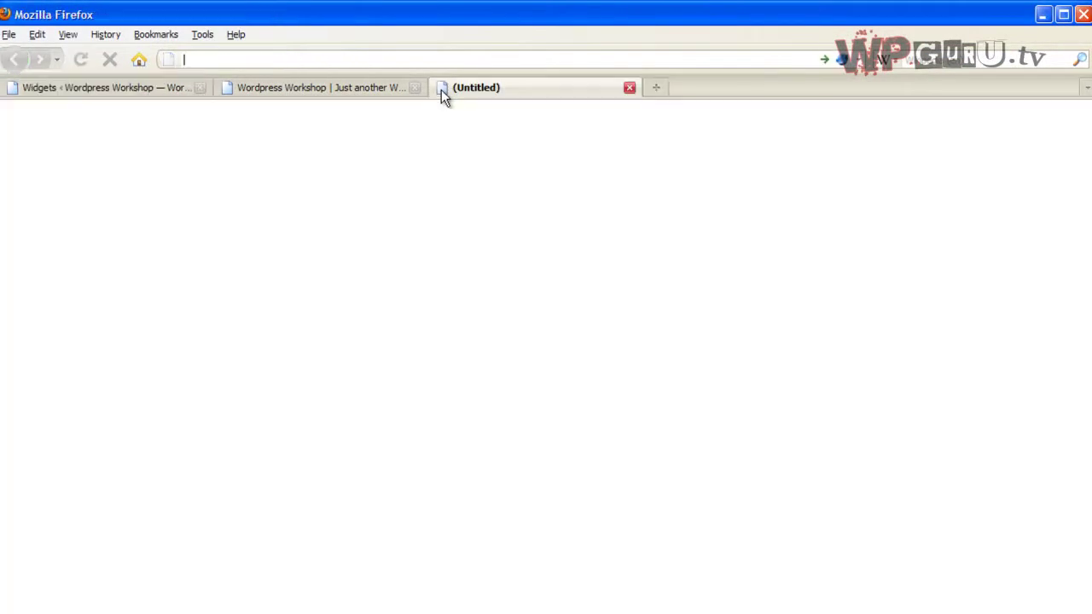
text(wpguru.co.uk)
key(Return)
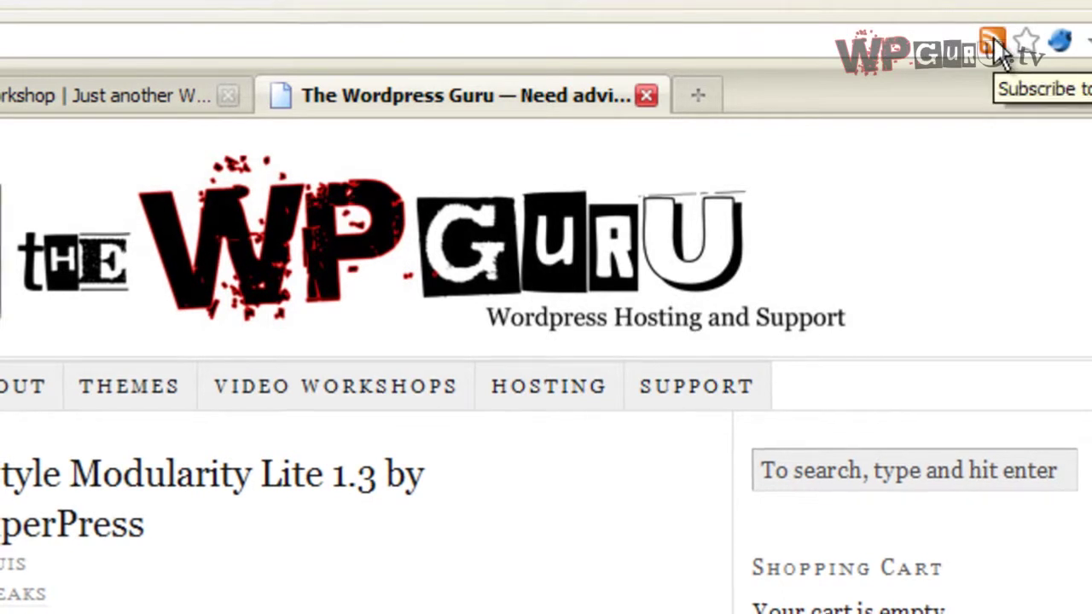
click(995, 43)
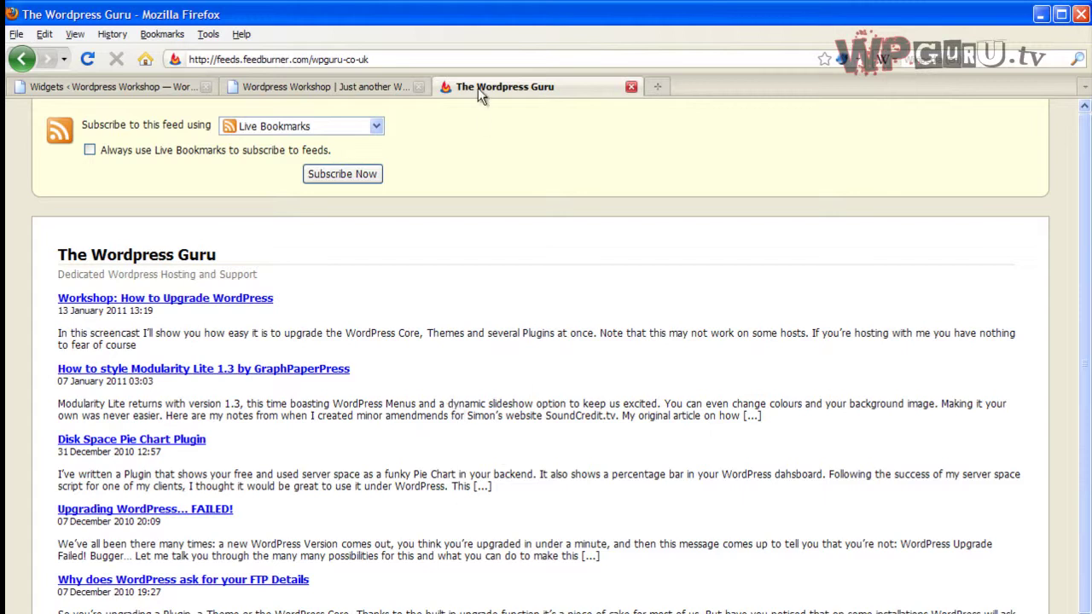
click(425, 58)
key(ctrl+c)
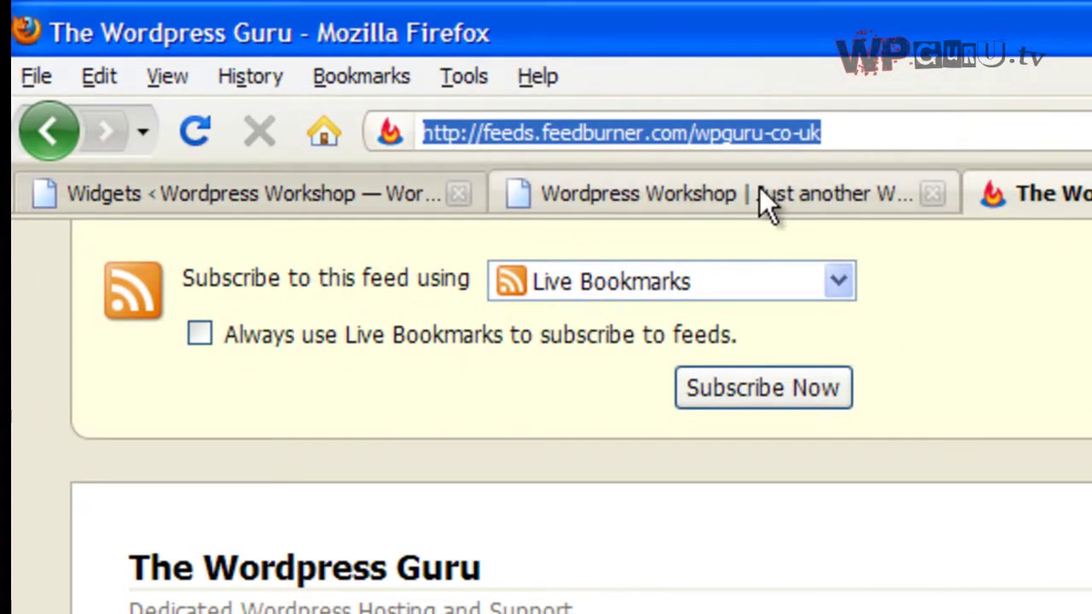
click(299, 195)
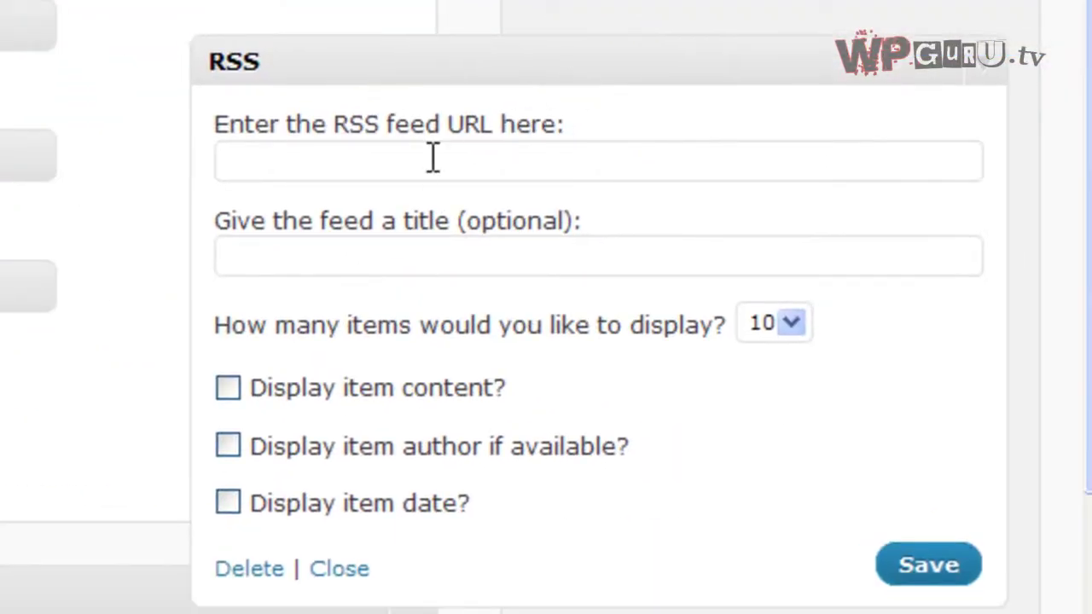
right_click(857, 492)
click(560, 303)
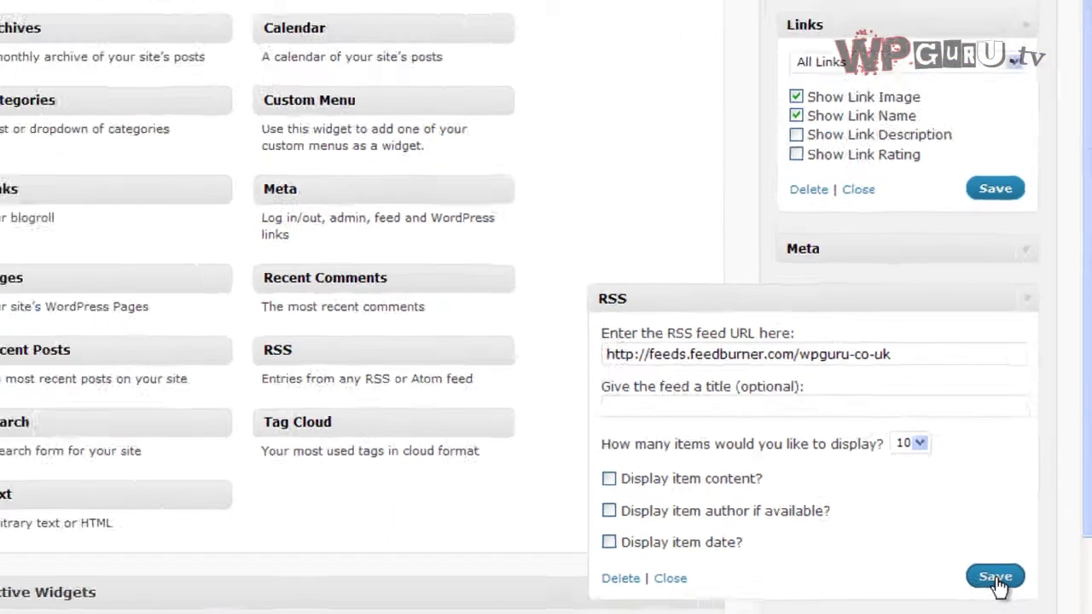
click(994, 577)
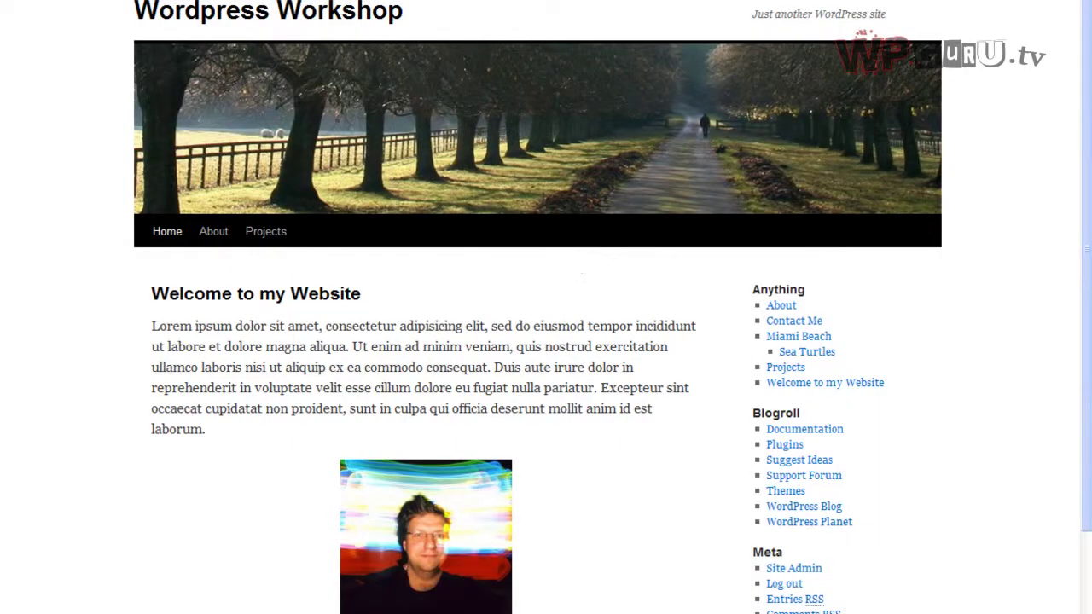
Step: Check the RSS feed in the live site's sidebar, open its AutoFocus styling post, and return to the widget administration
scroll(86, 136, down, 5)
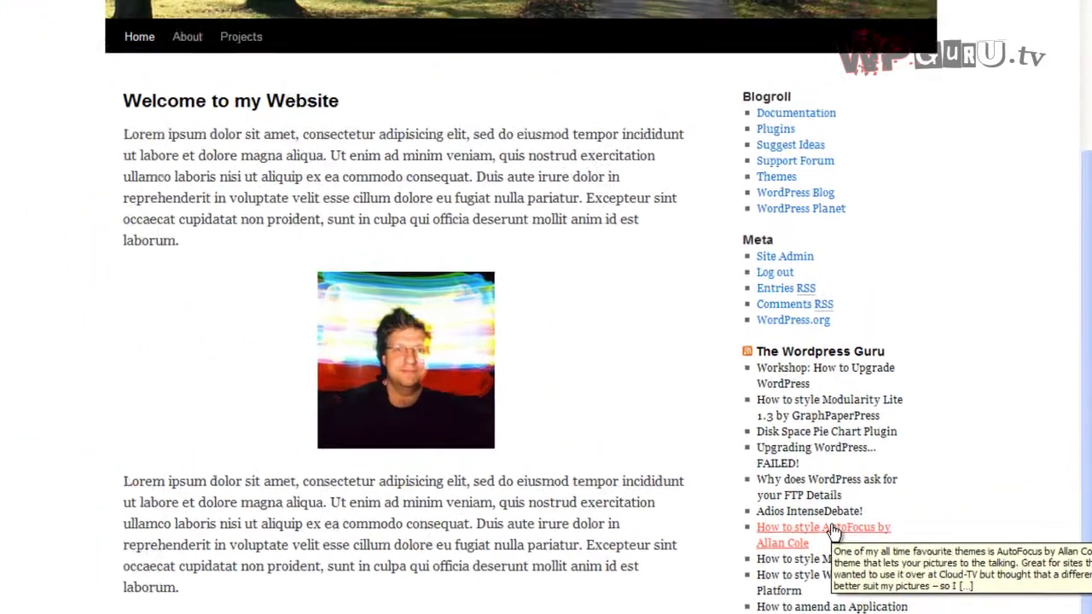
click(835, 533)
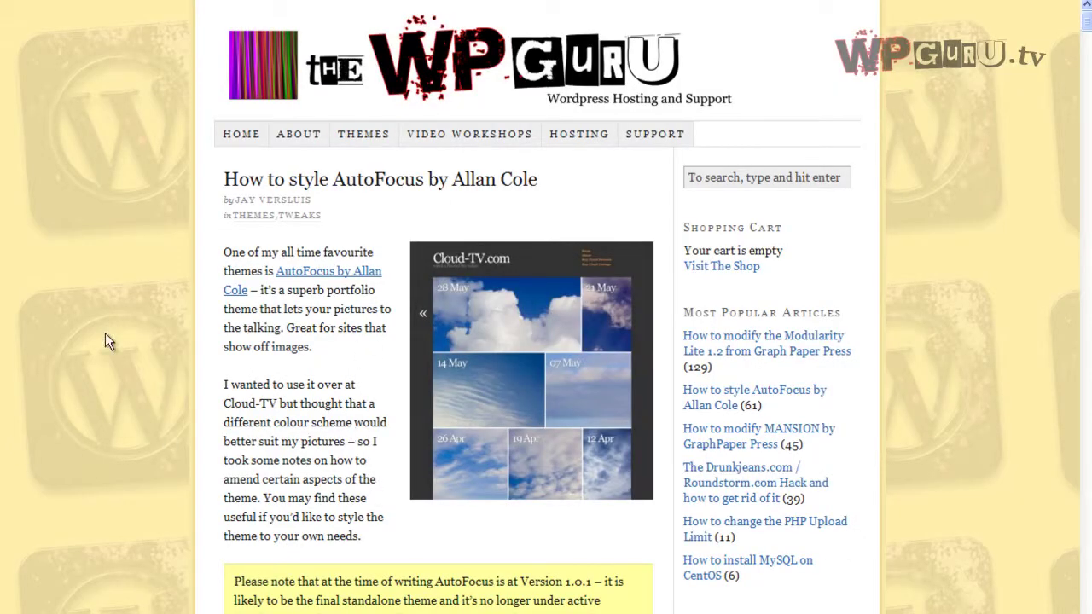
key(alt+Left)
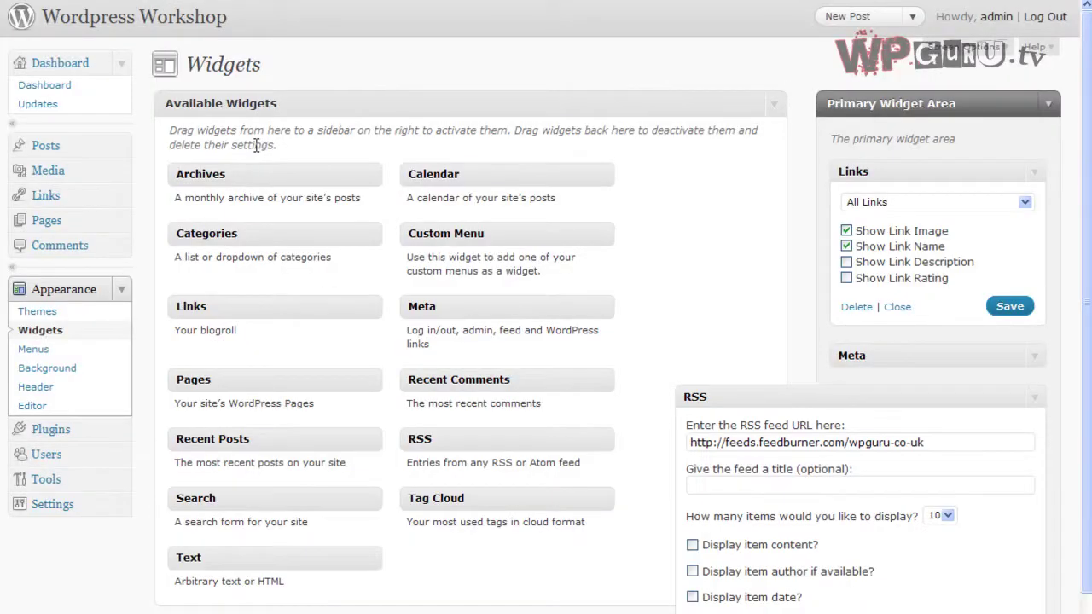
Step: Collapse the RSS widget, add a Text widget above Links in the Primary Widget Area, and title it Title
click(1035, 403)
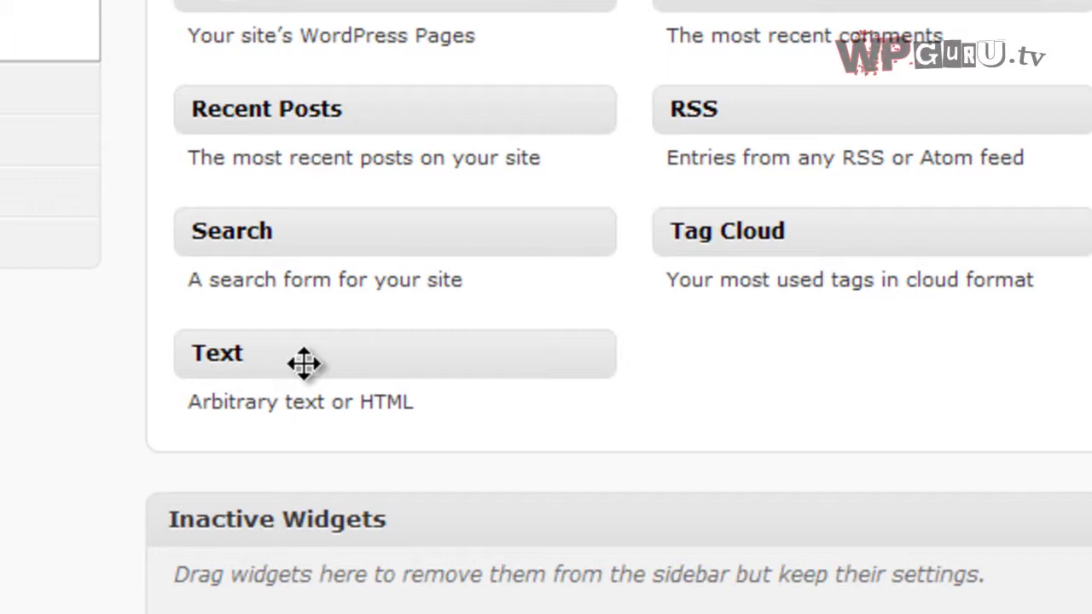
drag(304, 363, 641, 250)
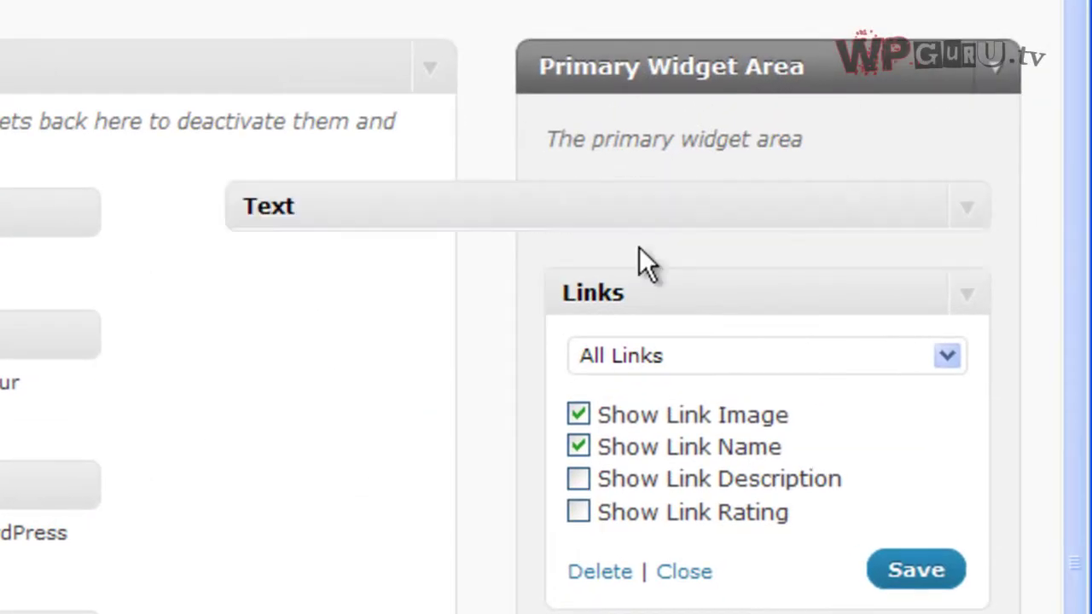
click(643, 287)
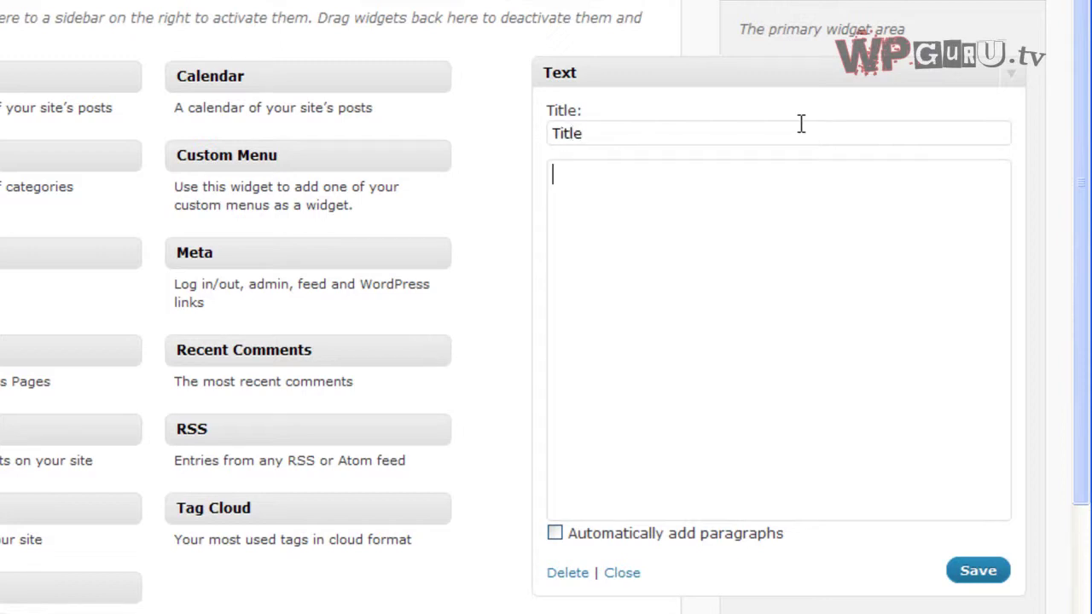
Step: Enter "some content goes here" as the Text widget's content, save it, and check the live site's sidebar
text(some content )
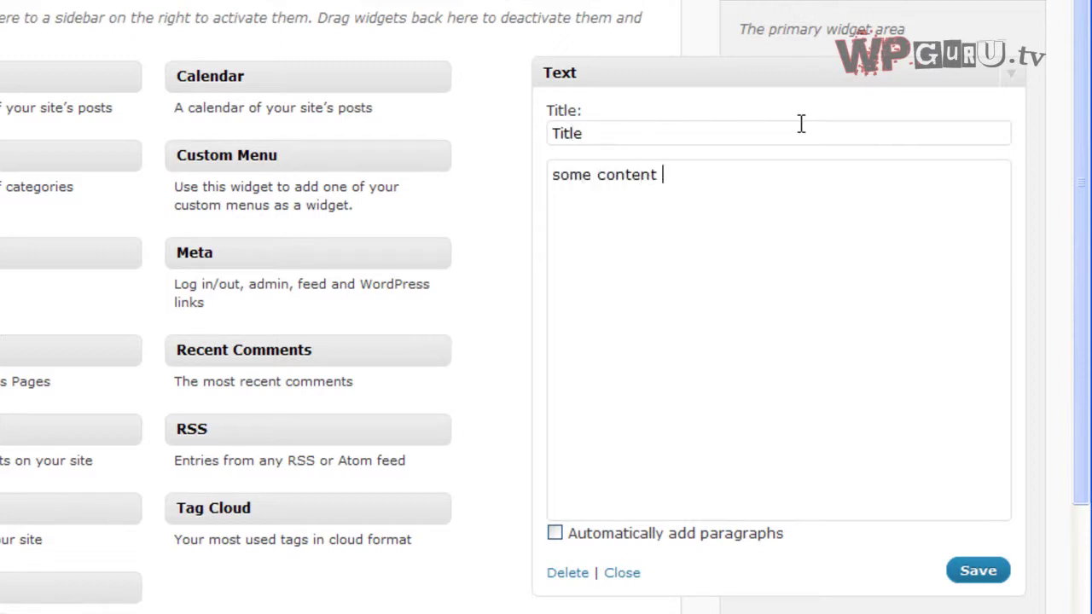
text(goes here)
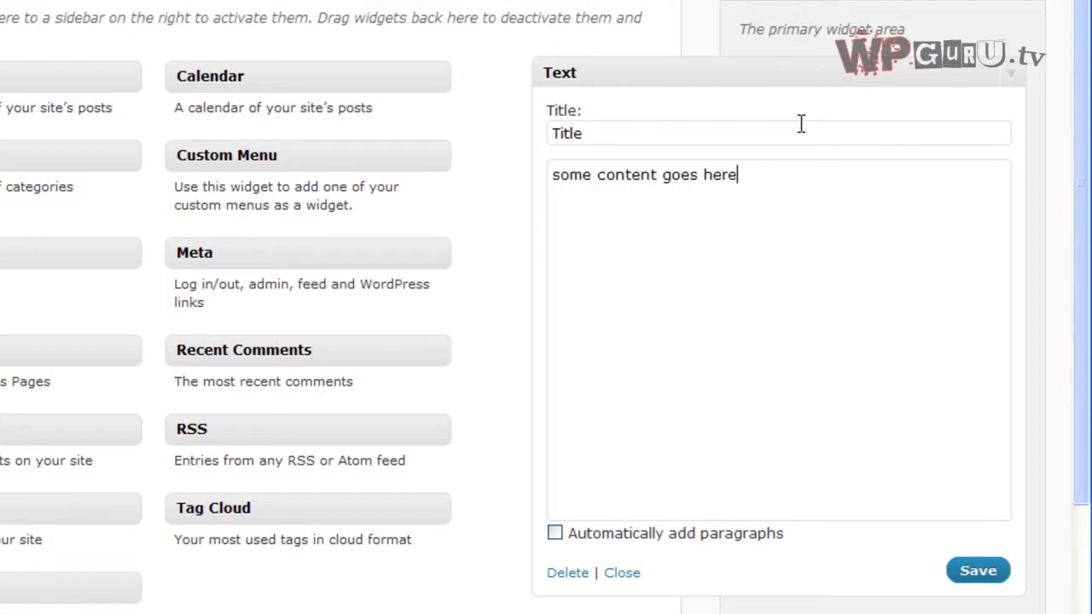
click(973, 573)
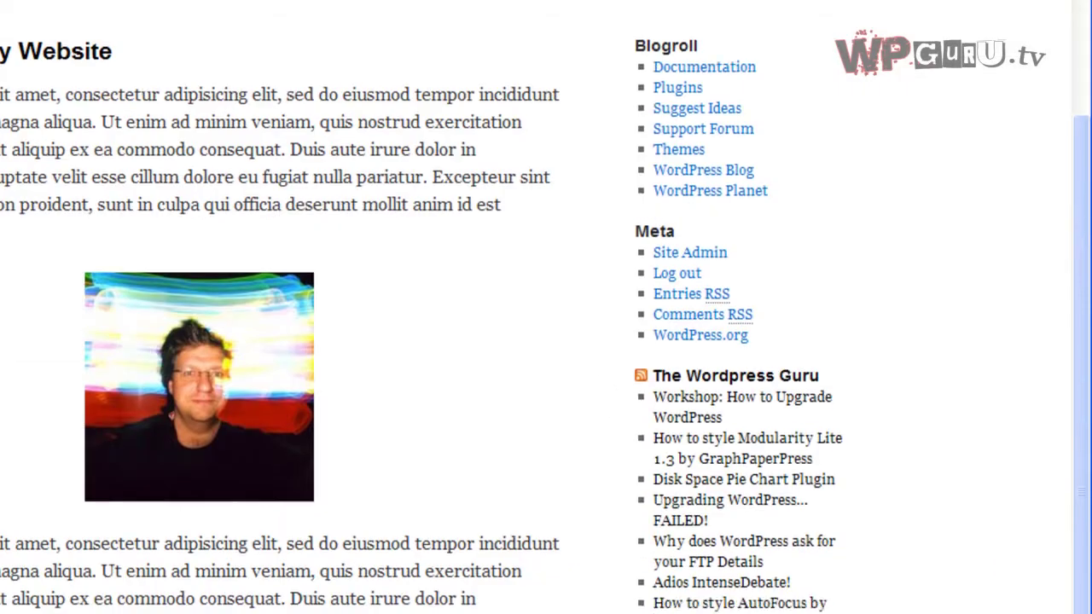
click(739, 607)
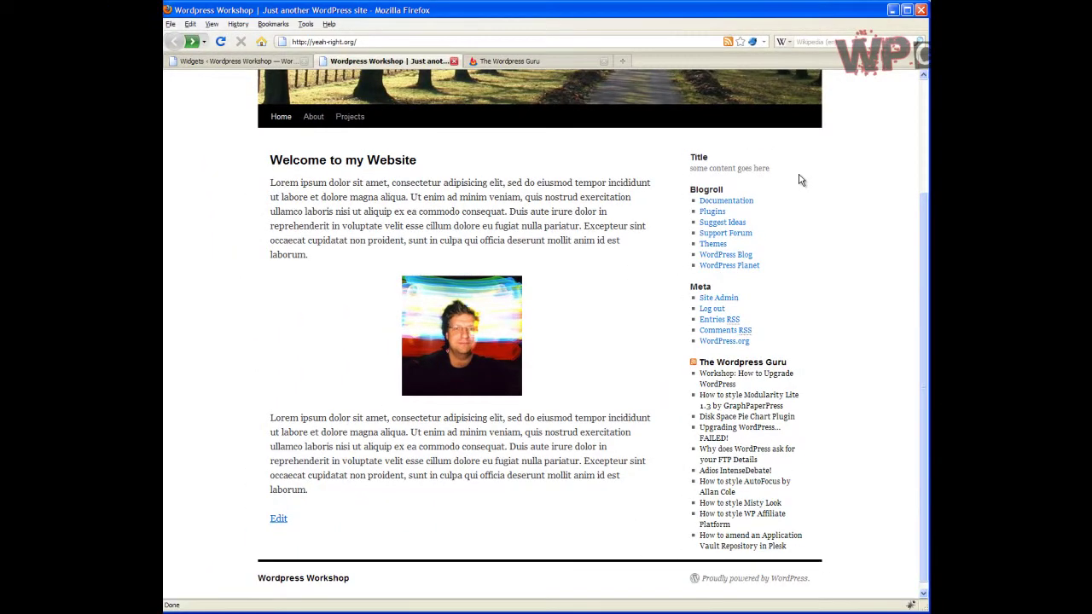
Step: Load twitter.com/goodies in the feed's browser tab and open the Profile Widget setup for My Website
click(552, 61)
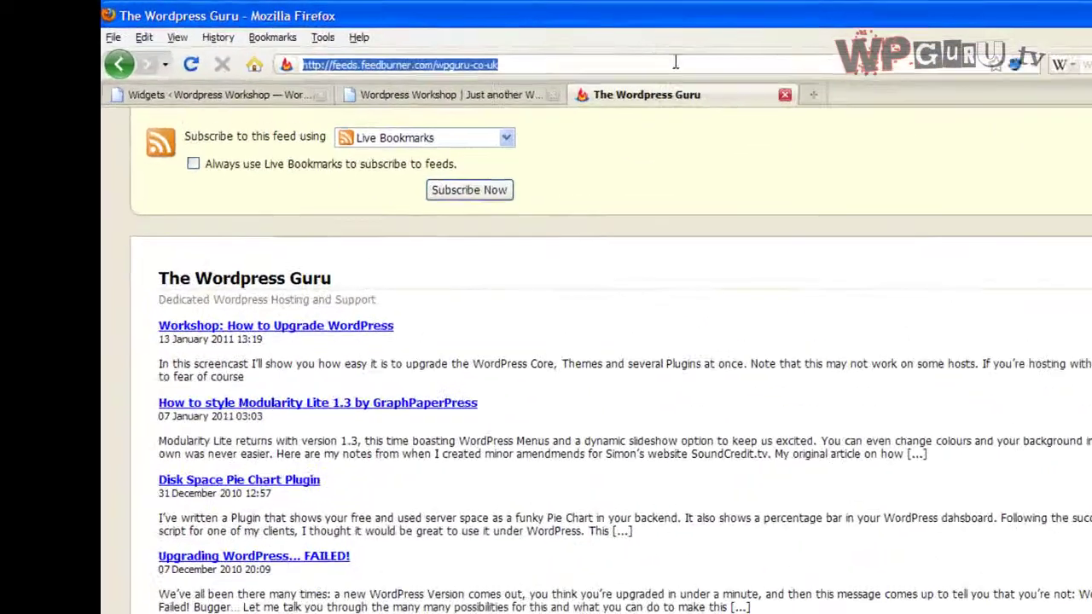
text(twitter.com/)
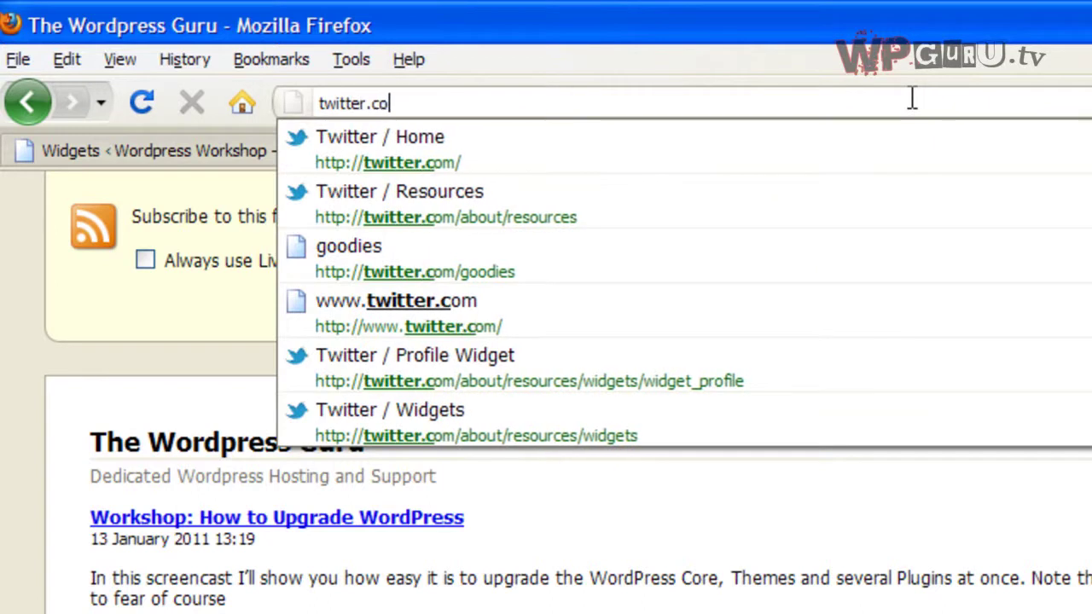
text(goodies)
key(Return)
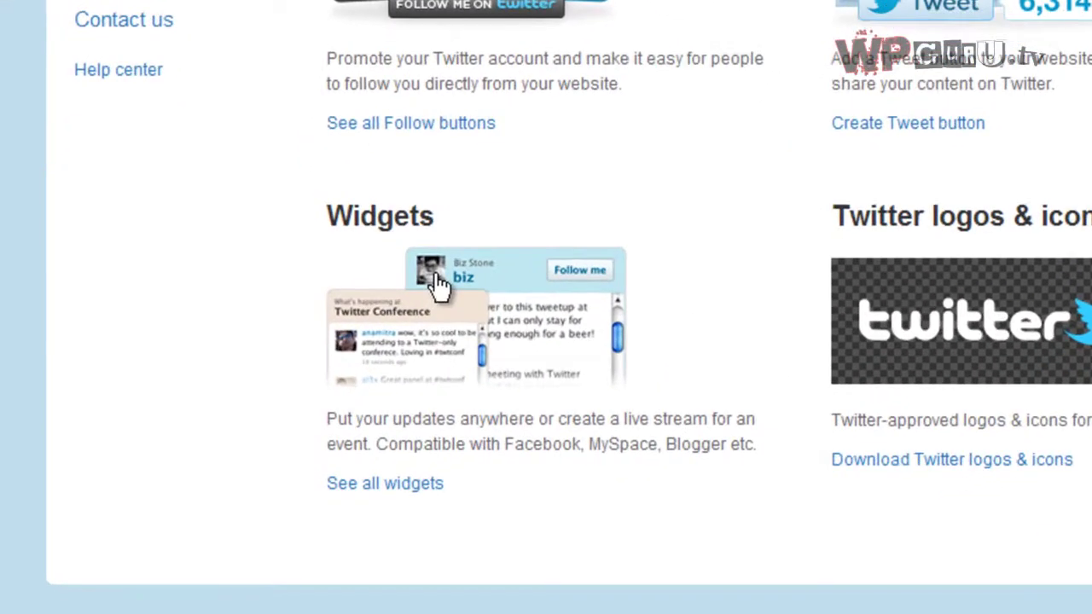
click(366, 452)
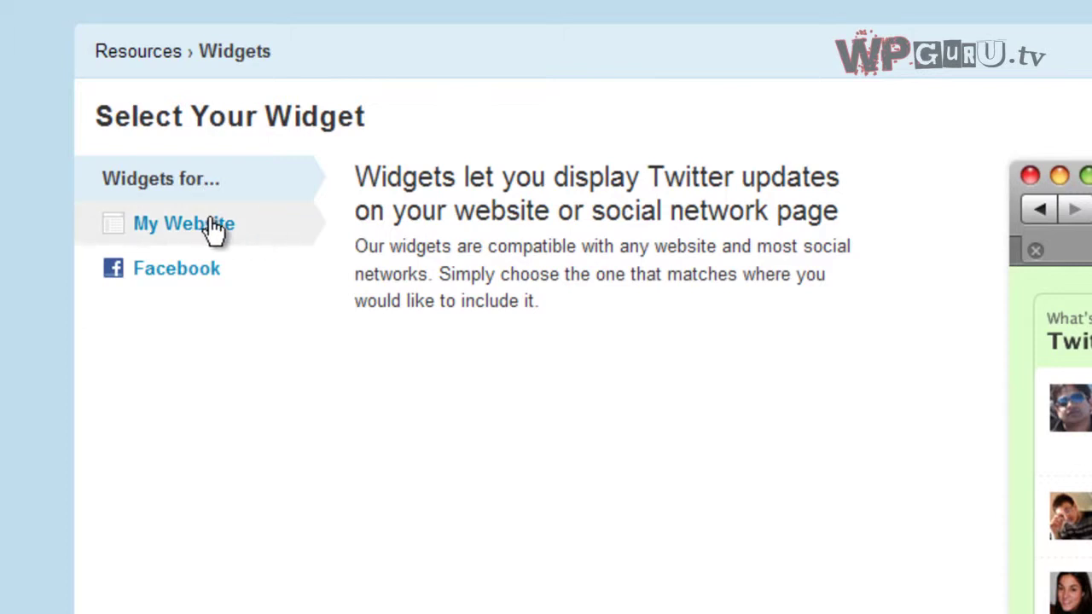
click(213, 228)
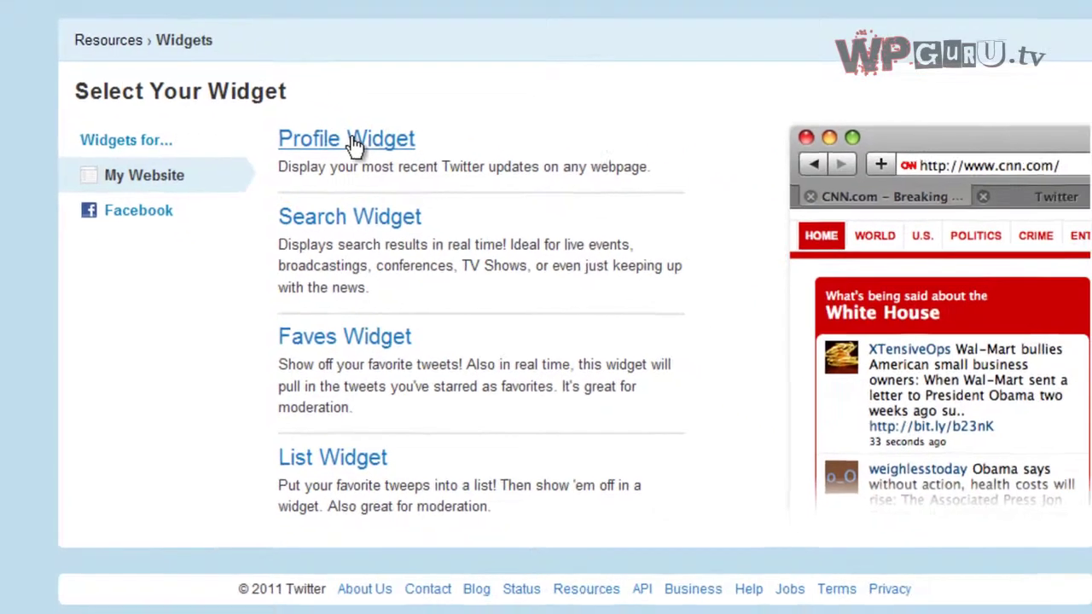
click(437, 175)
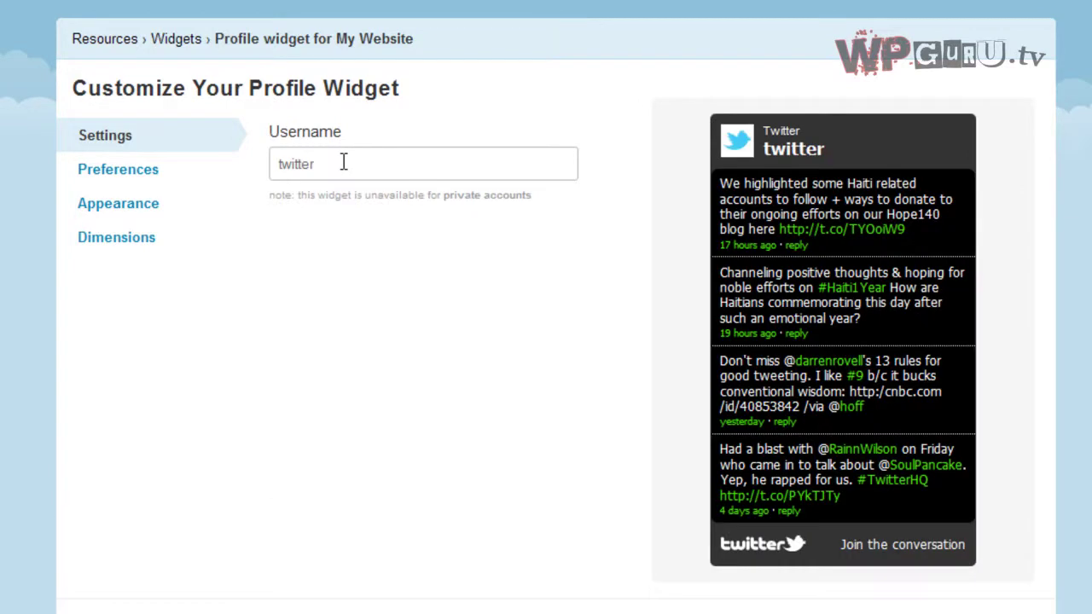
Step: Enter the Twitter account's username for the profile widget and set the number of tweets to 6
drag(343, 162, 220, 173)
text(versl)
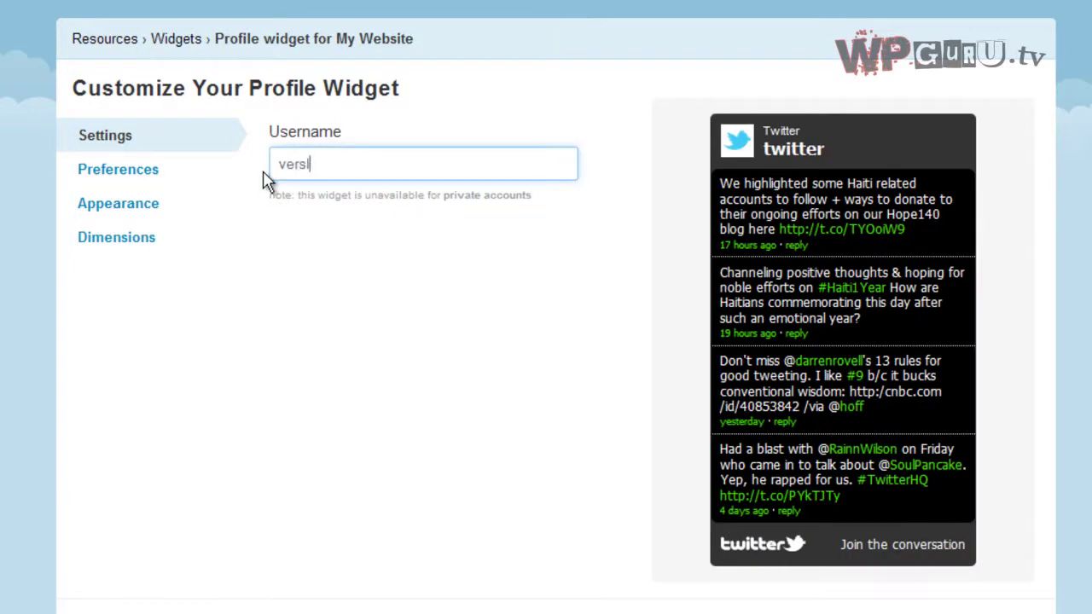
text(uis)
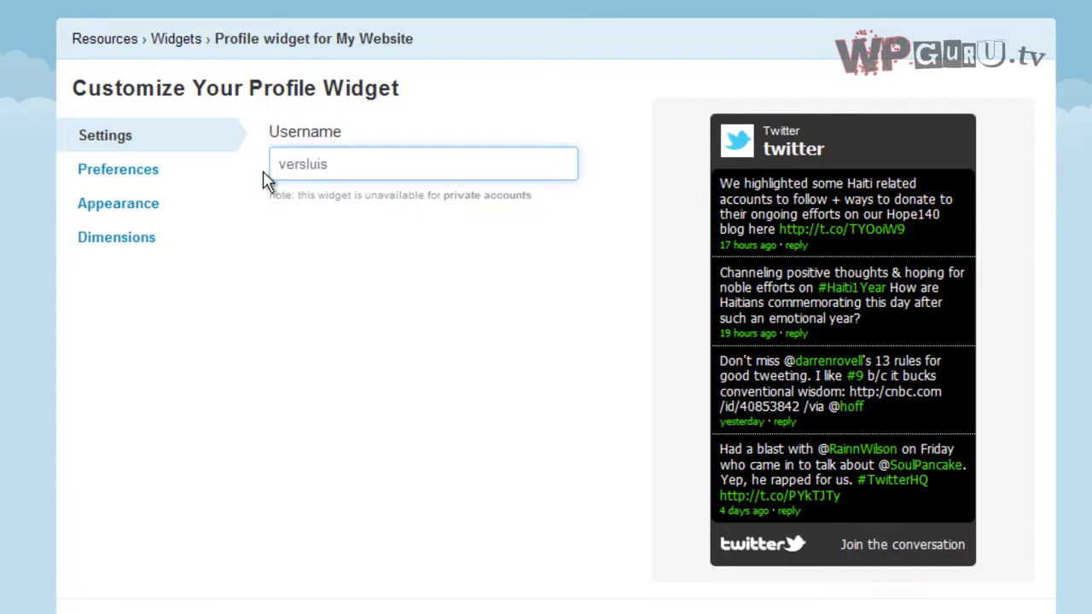
click(148, 177)
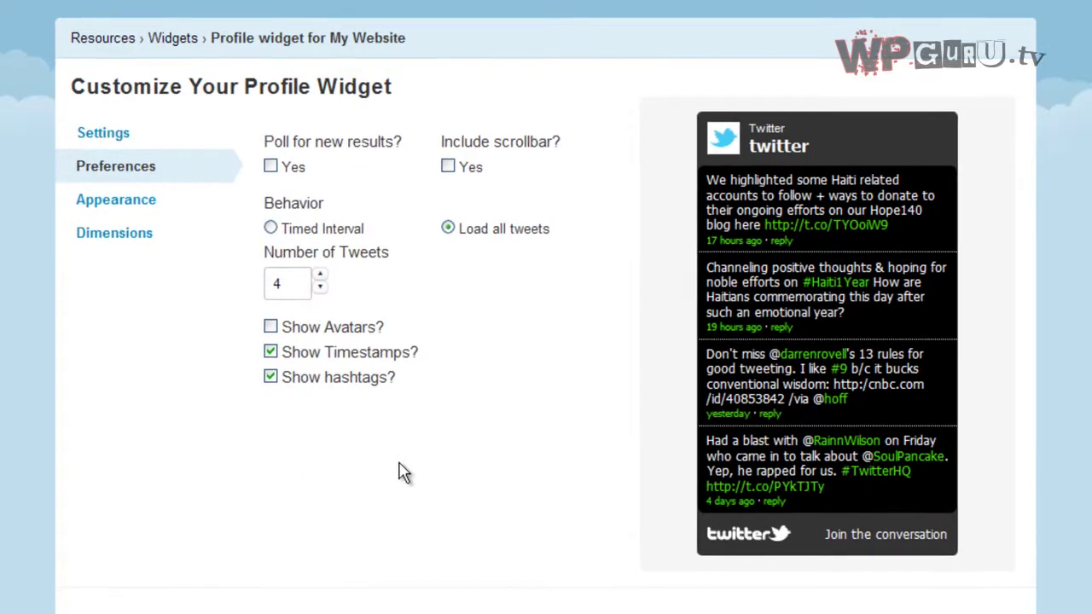
click(326, 279)
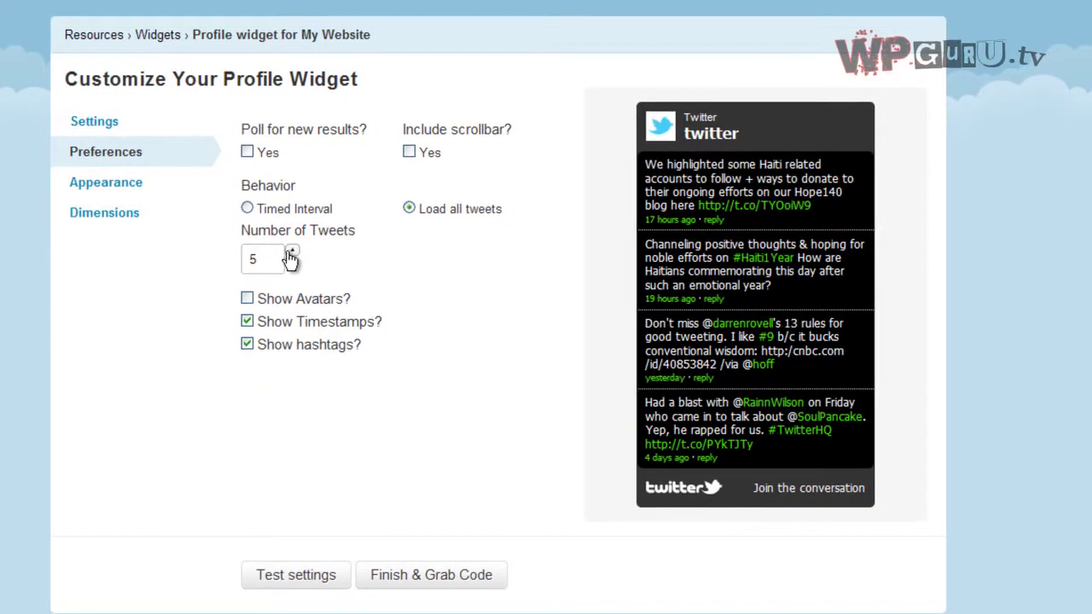
click(291, 254)
Step: Set the widget's tweet text colour to #edcced and test the settings in the preview
click(125, 195)
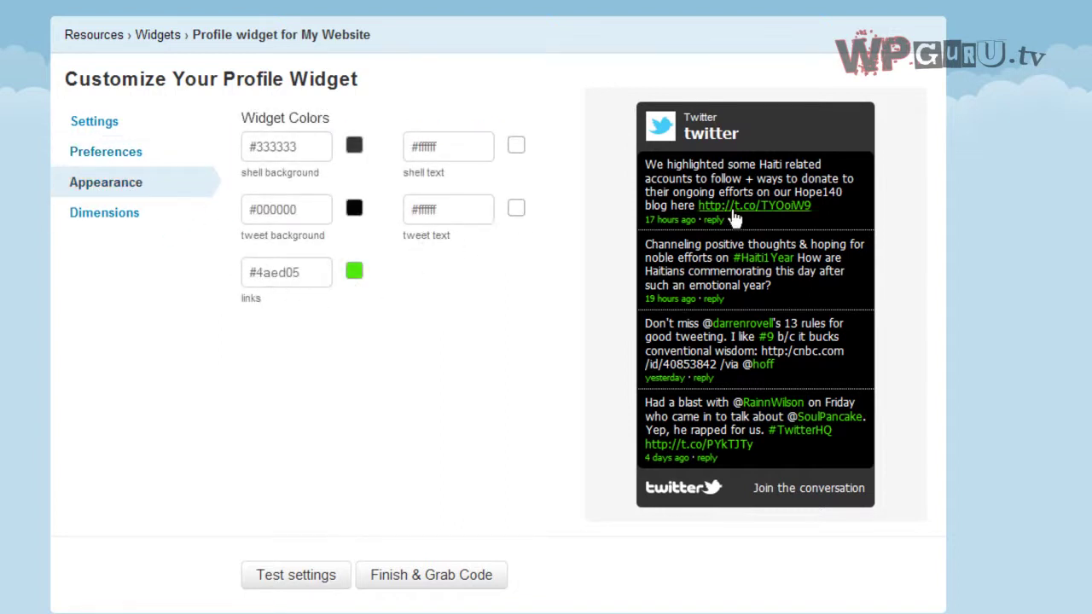
click(516, 209)
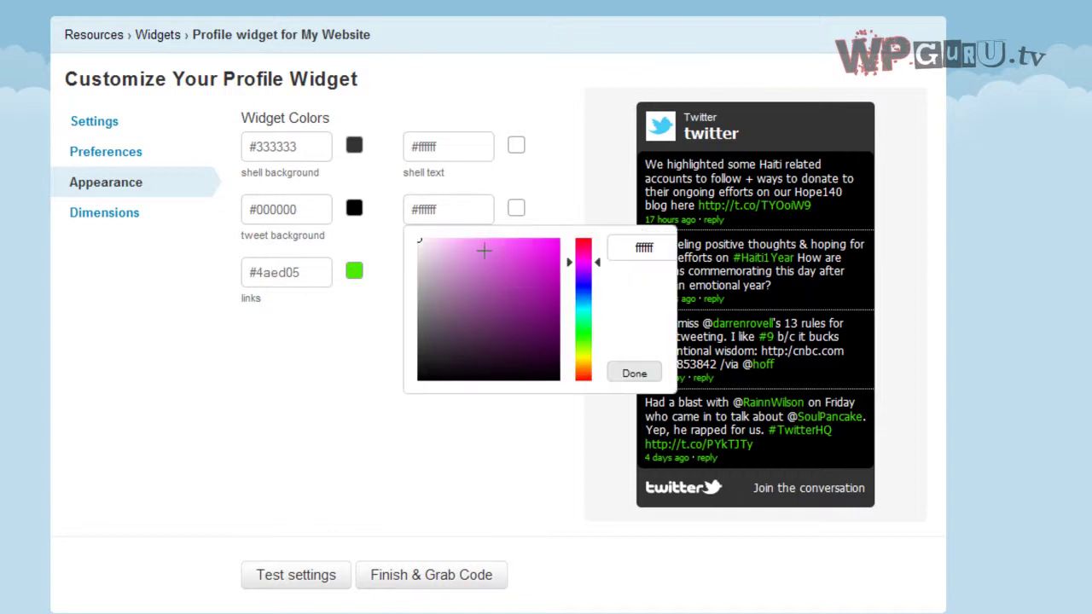
drag(442, 251, 438, 248)
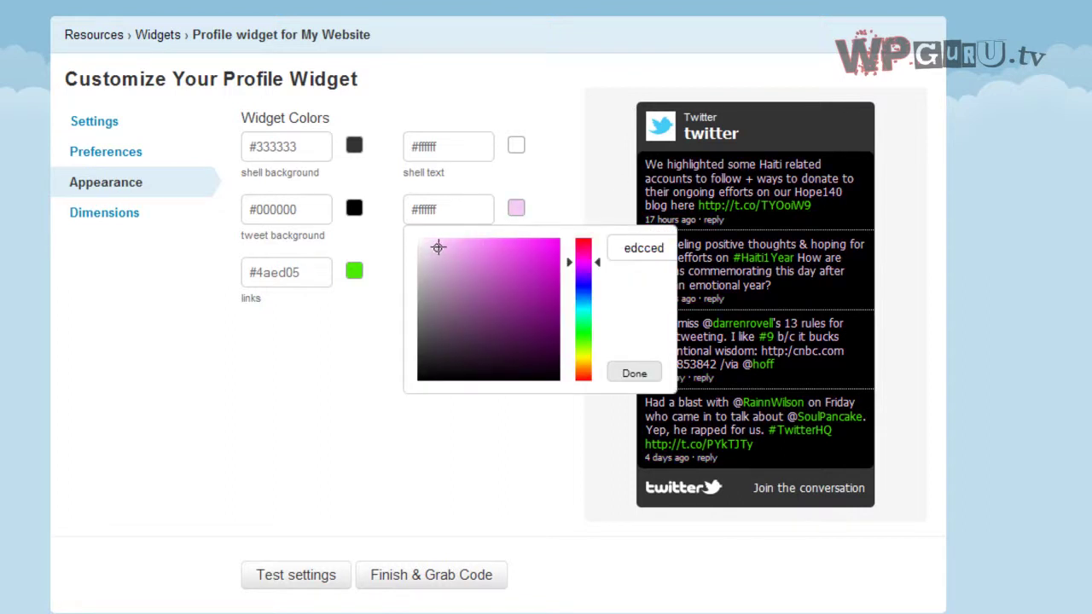
click(632, 372)
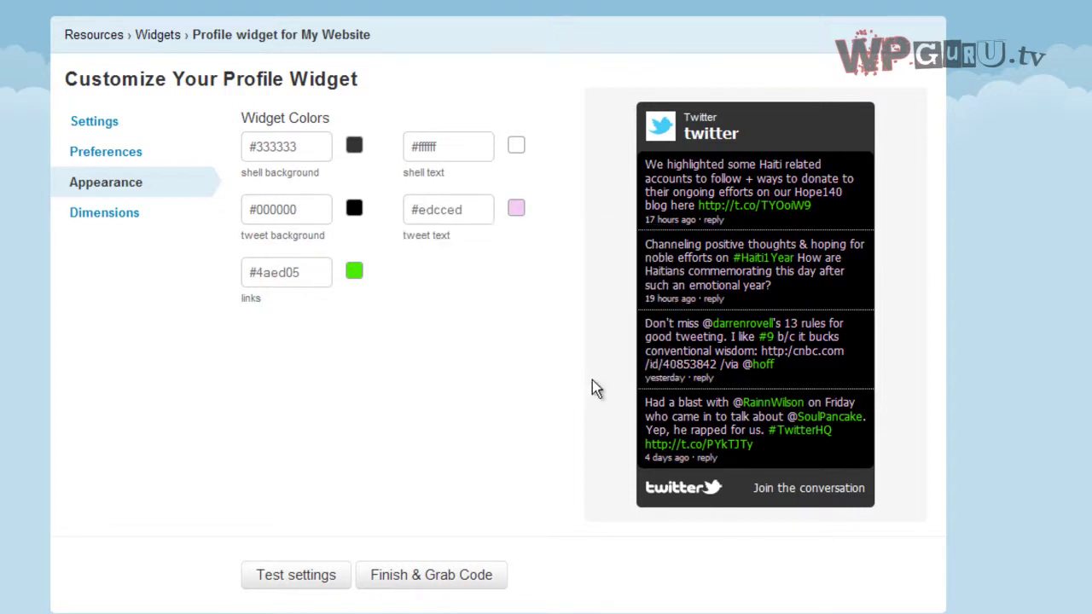
click(303, 573)
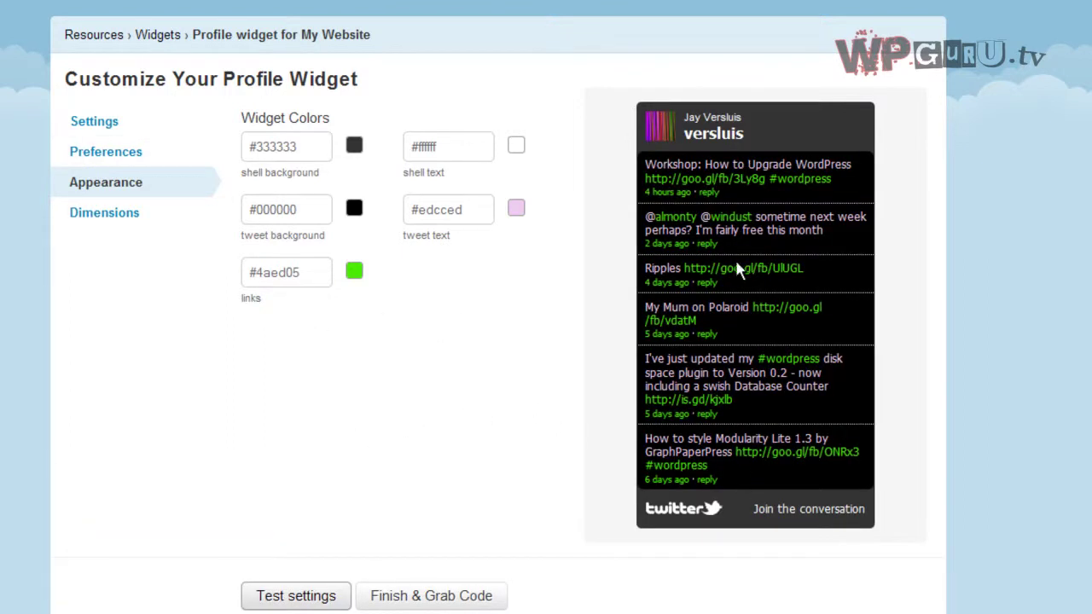
Step: Make the tweet text a stronger pink, trying #ed87ed before settling on #fc8dfc
click(515, 211)
click(472, 248)
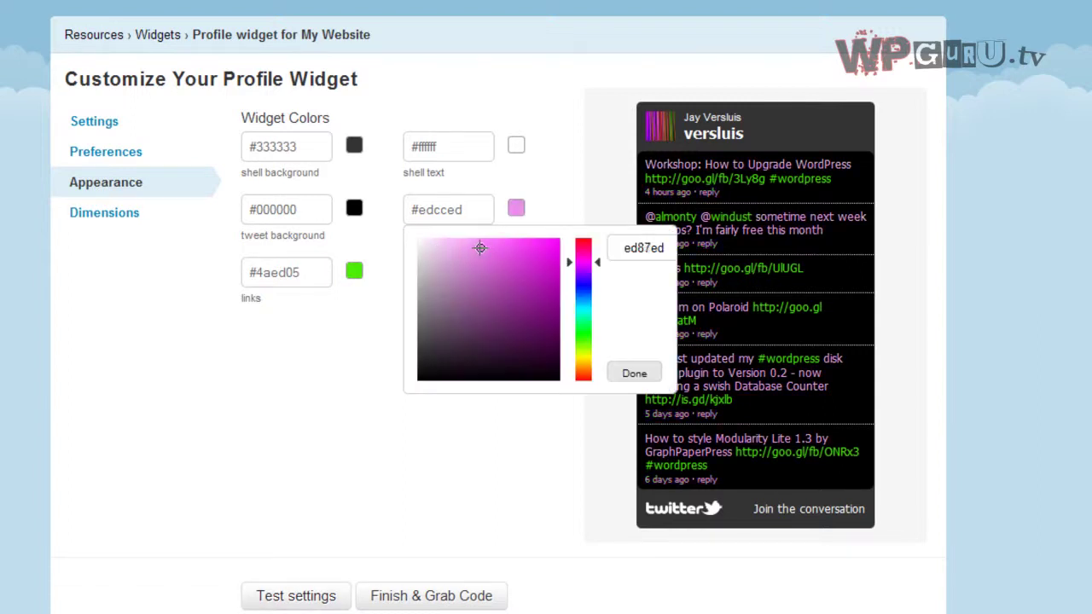
click(634, 373)
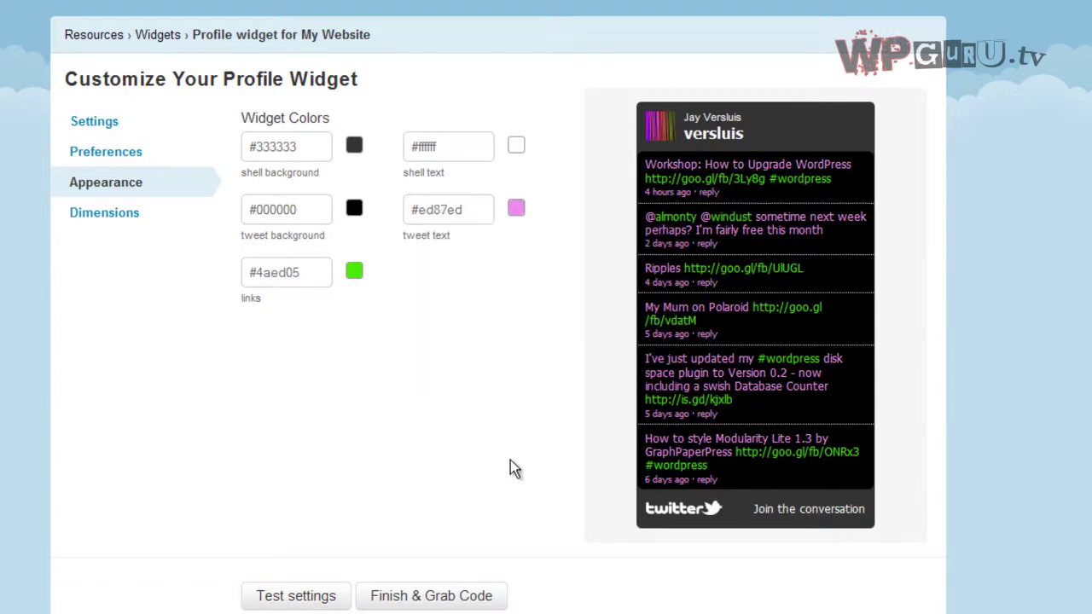
click(517, 214)
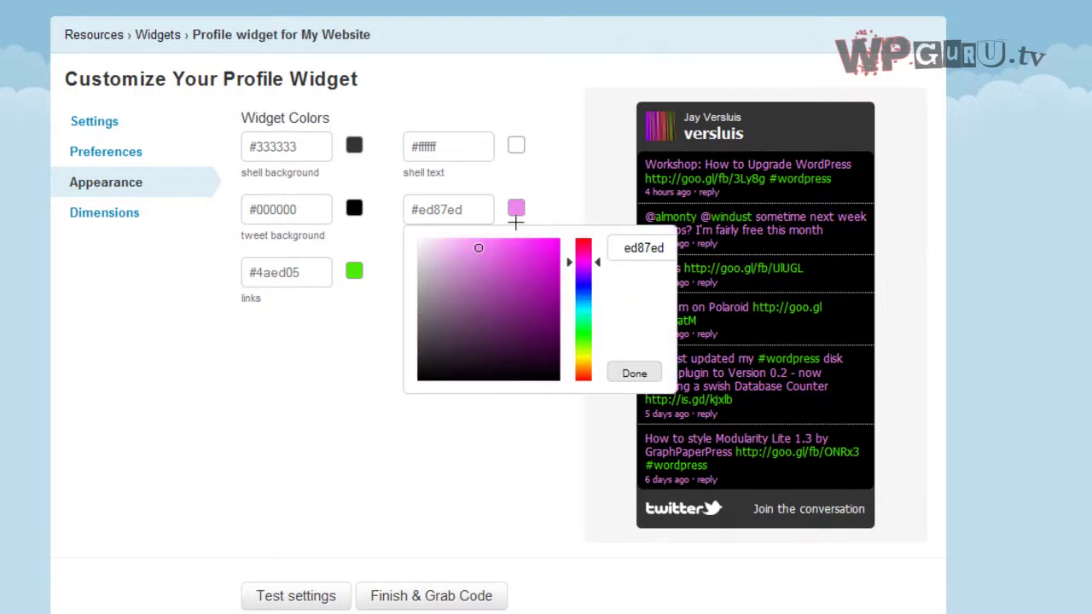
drag(478, 248, 481, 241)
click(631, 373)
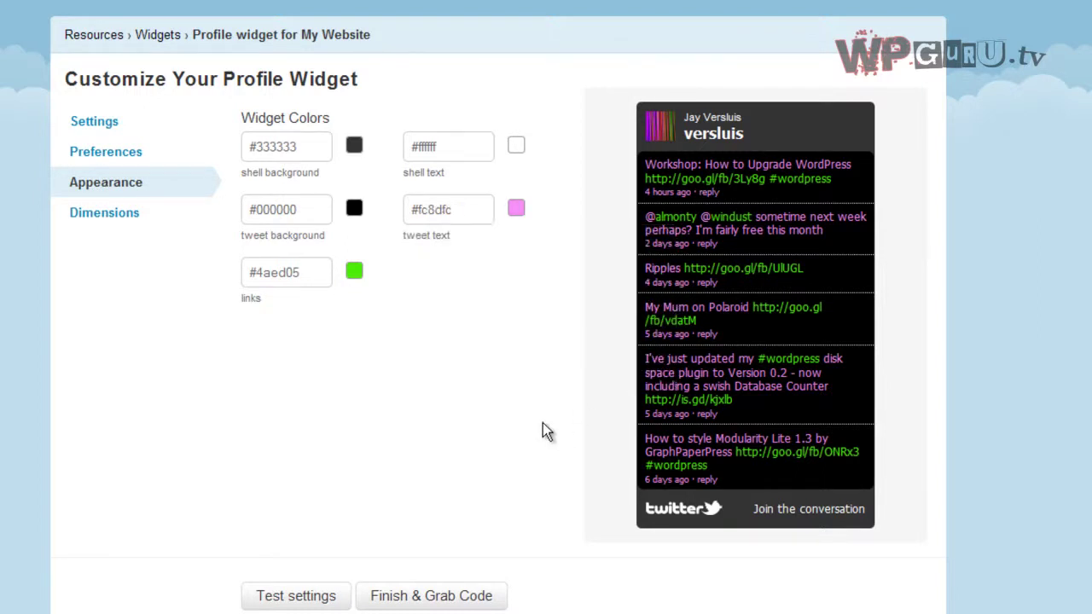
Step: Enable auto width for the profile widget and generate its embed code
click(126, 214)
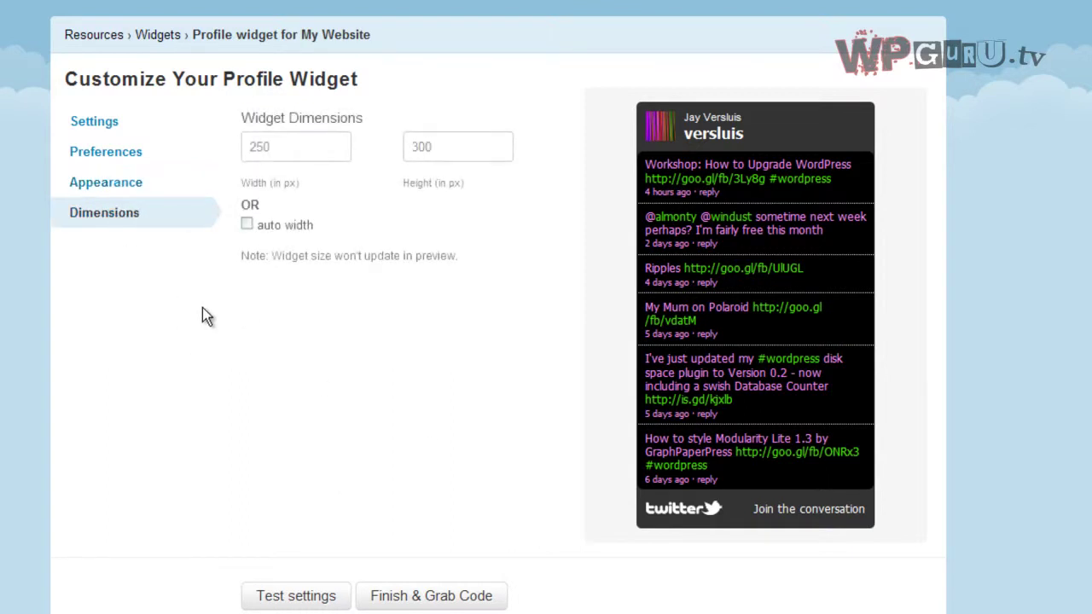
click(247, 229)
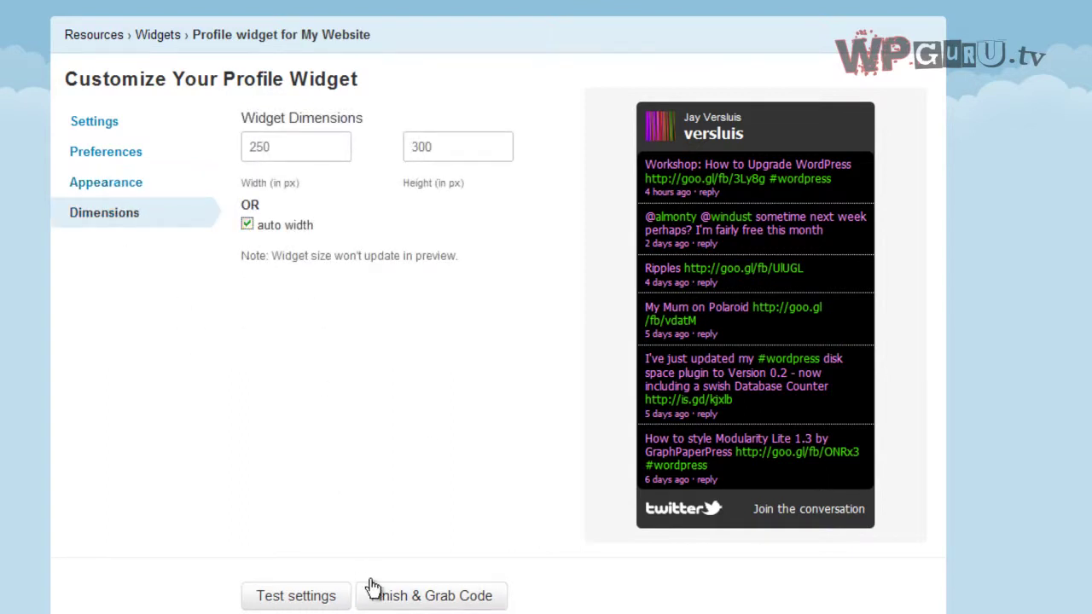
click(422, 596)
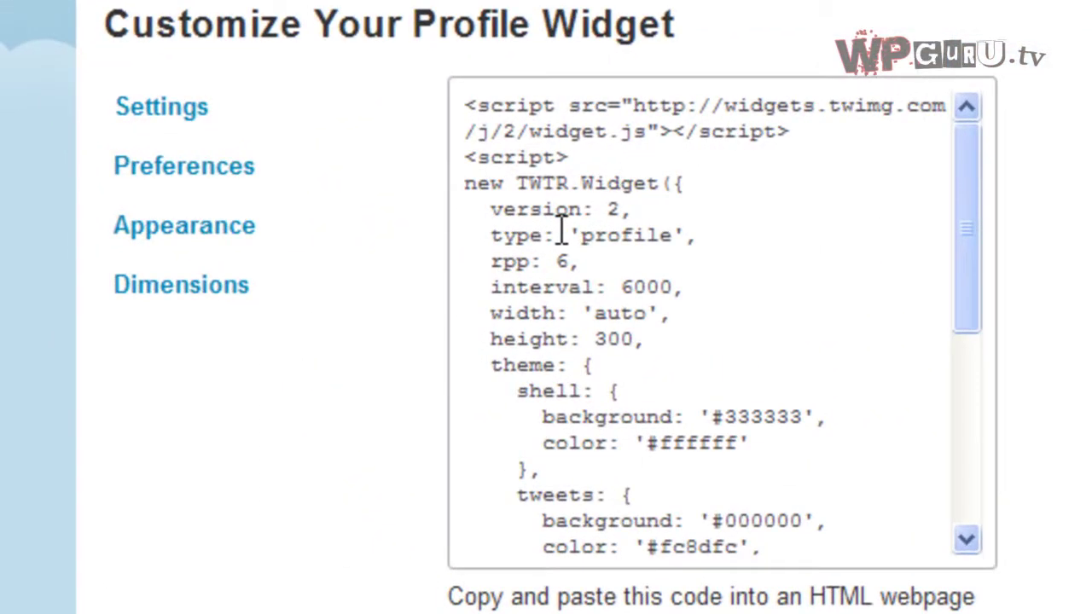
Step: Select the entire generated profile widget code and copy it to the clipboard
click(561, 235)
right_click(616, 419)
click(742, 521)
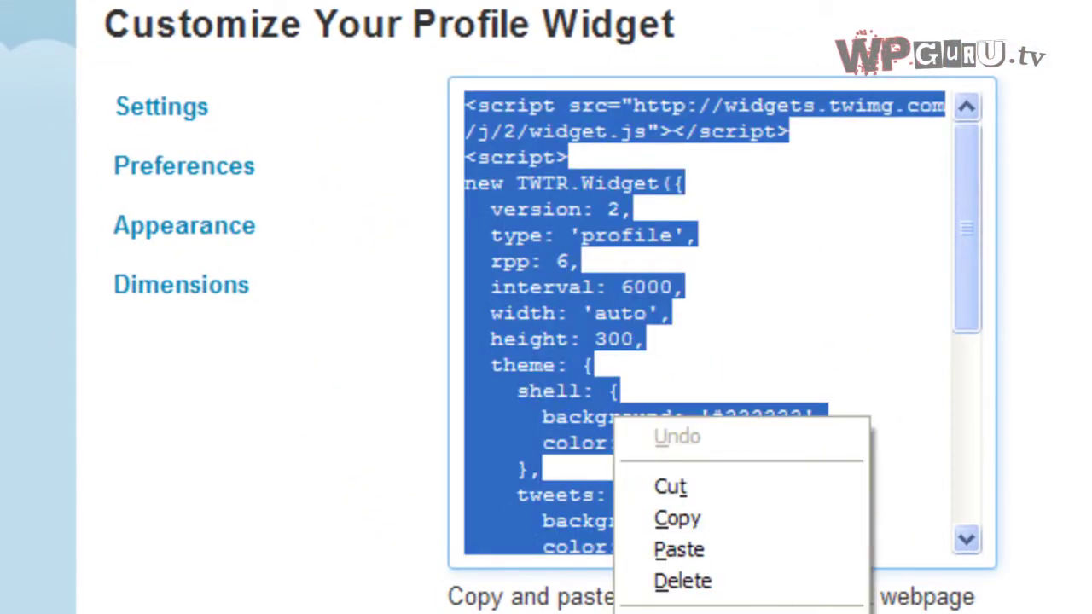
Step: Copy the Twitter profile widget code over the Text widget's entire existing content, save the widget and reload the website
right_click(573, 235)
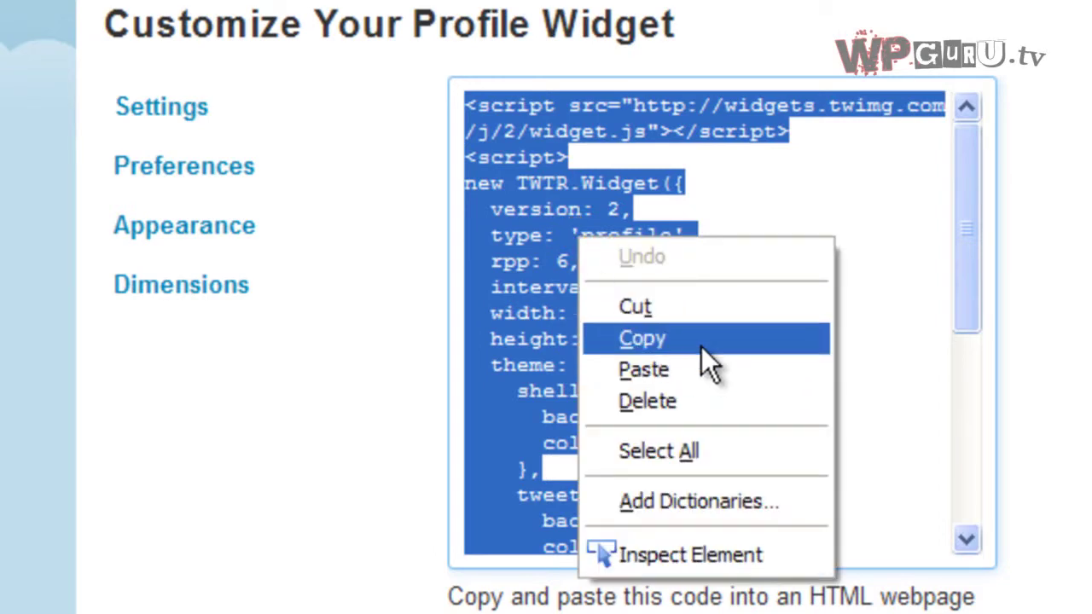
click(701, 347)
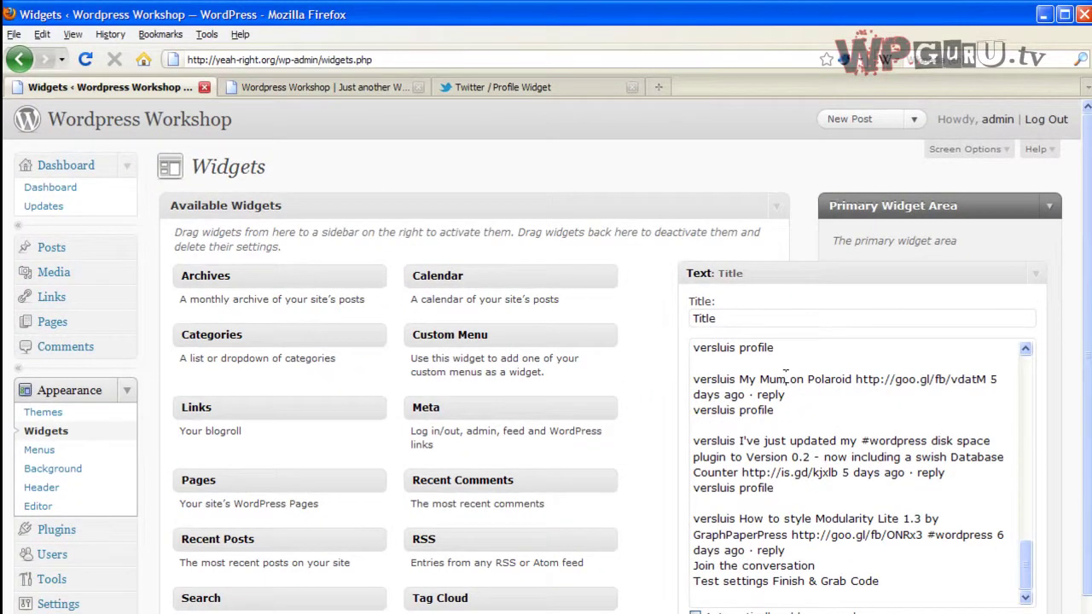
key(ctrl+a)
right_click(757, 420)
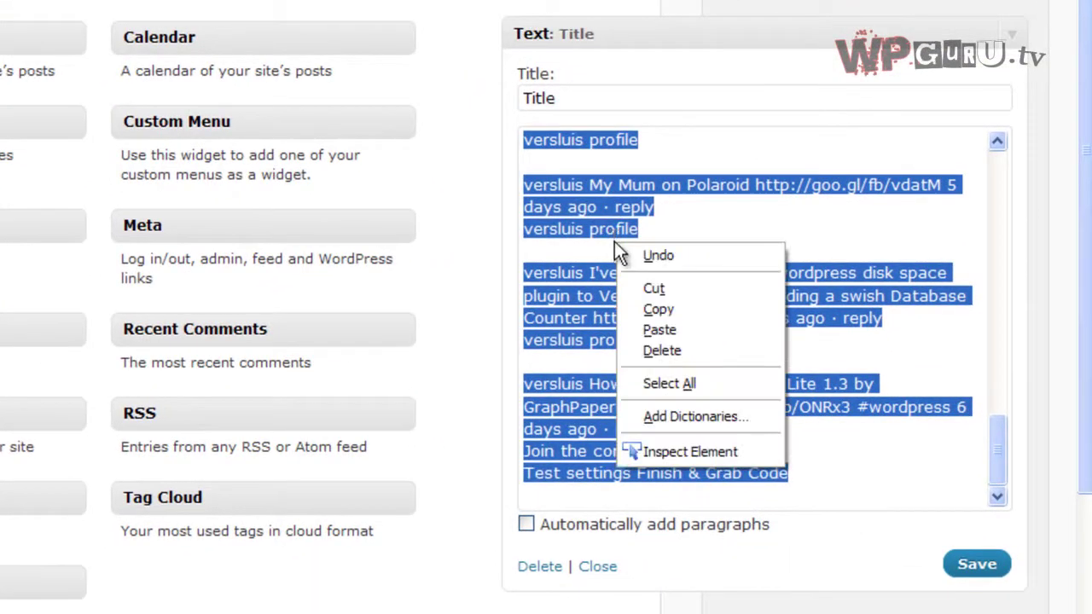
click(696, 330)
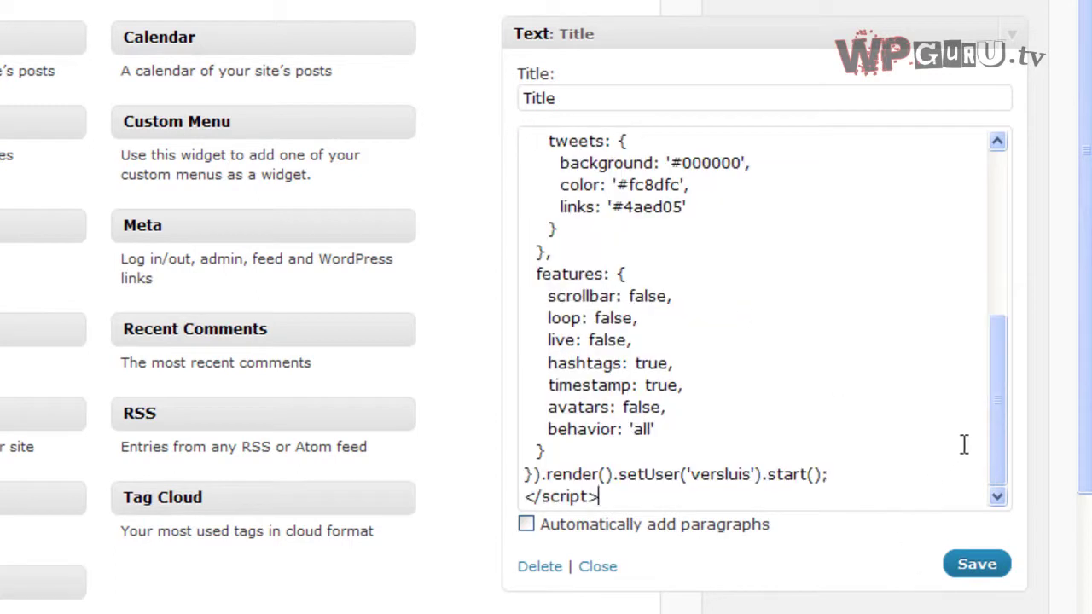
drag(999, 429, 1000, 485)
click(977, 564)
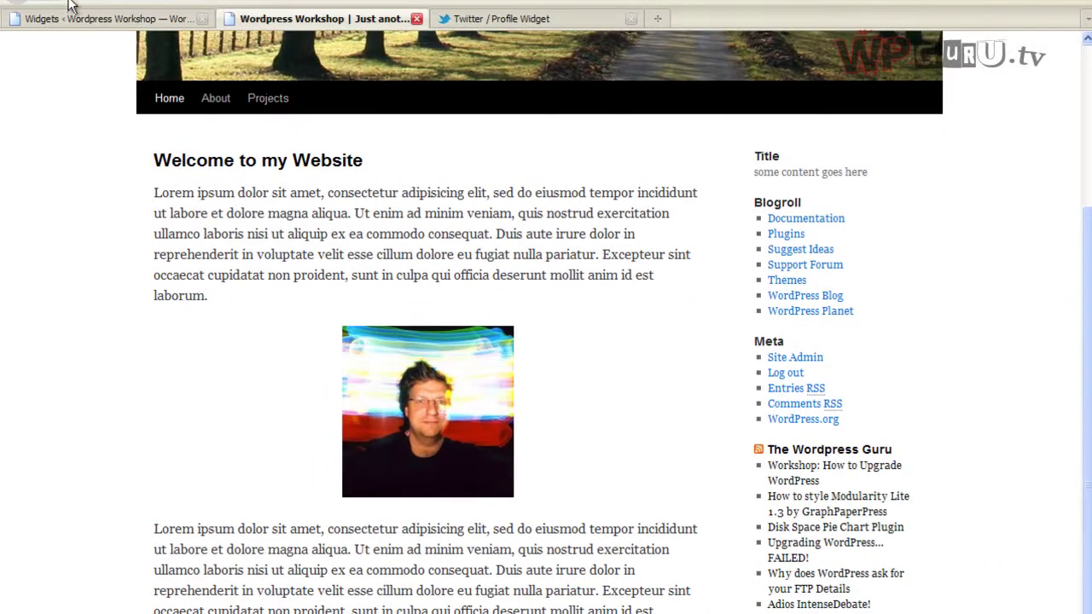
key(F5)
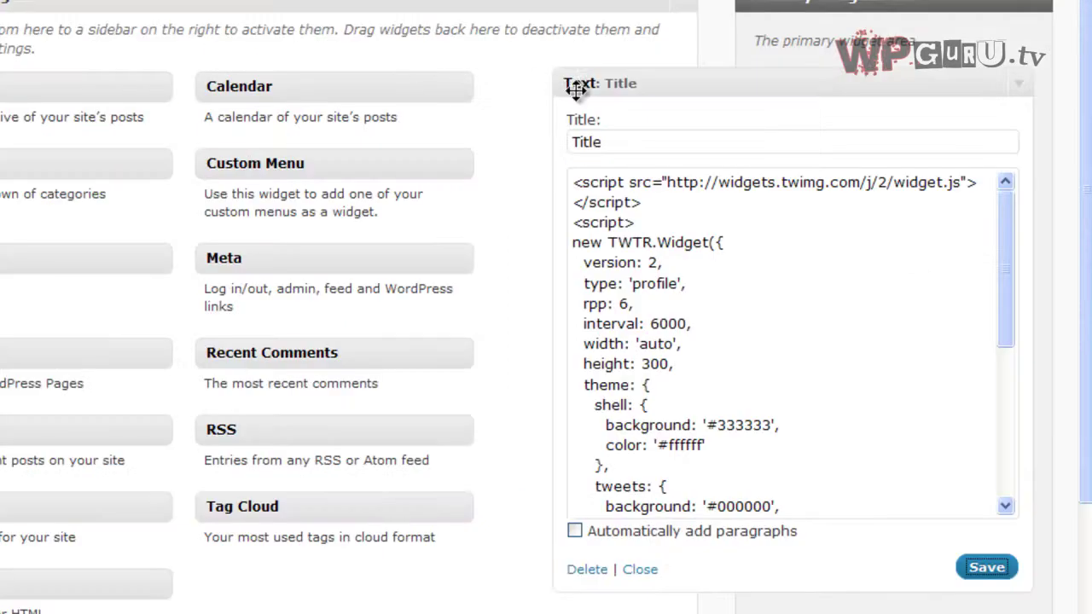
Step: Remove the Text widget's title, save the widget and reload the website to check the Twitter feed in the sidebar
drag(629, 140, 435, 143)
click(987, 568)
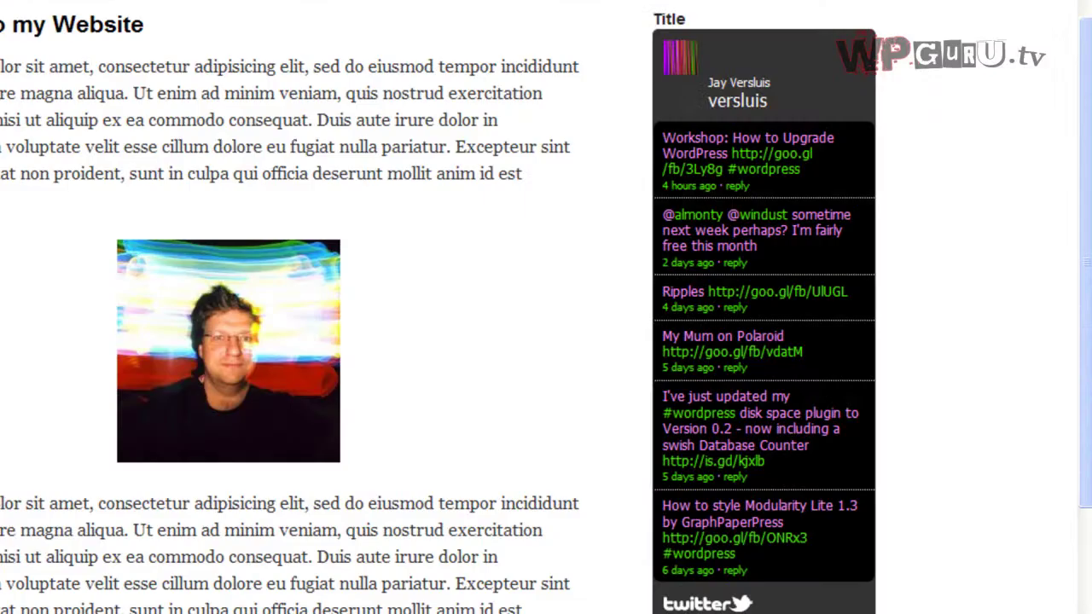
key(F5)
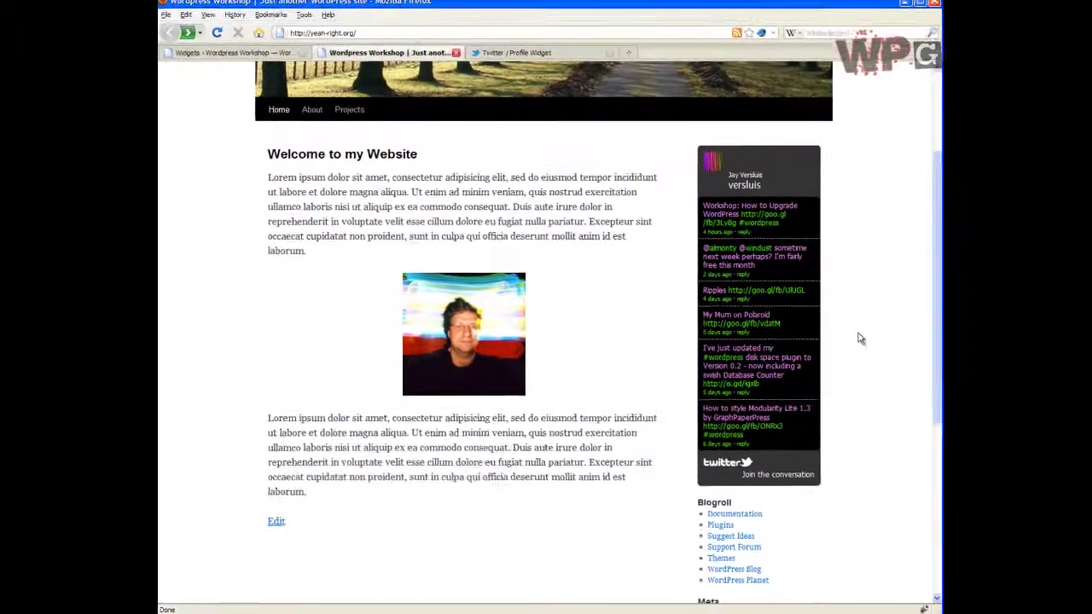
scroll(1073, 346, down, 6)
scroll(856, 338, up, 8)
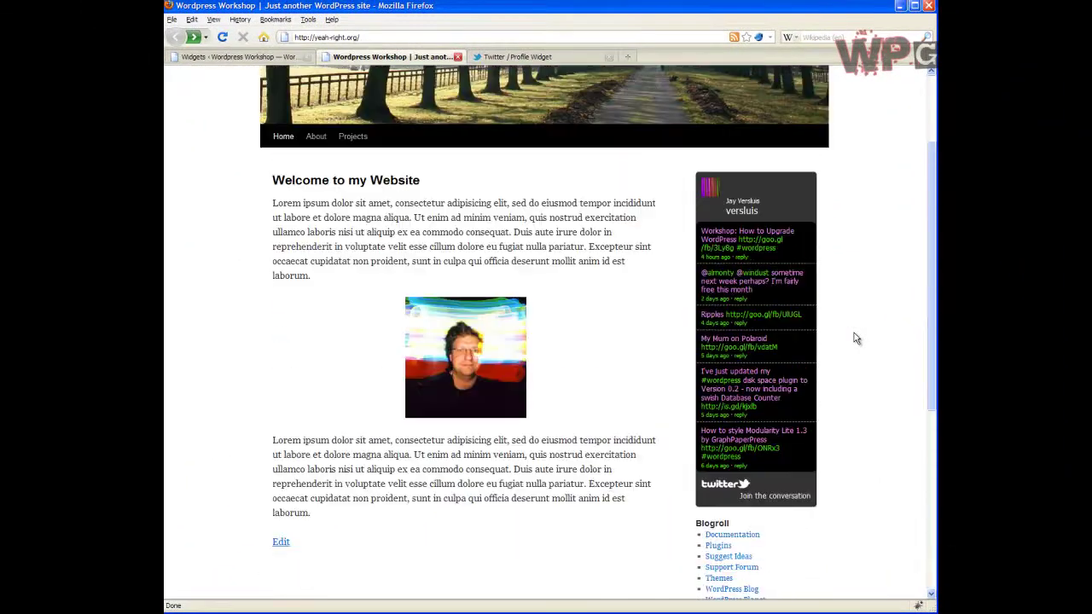